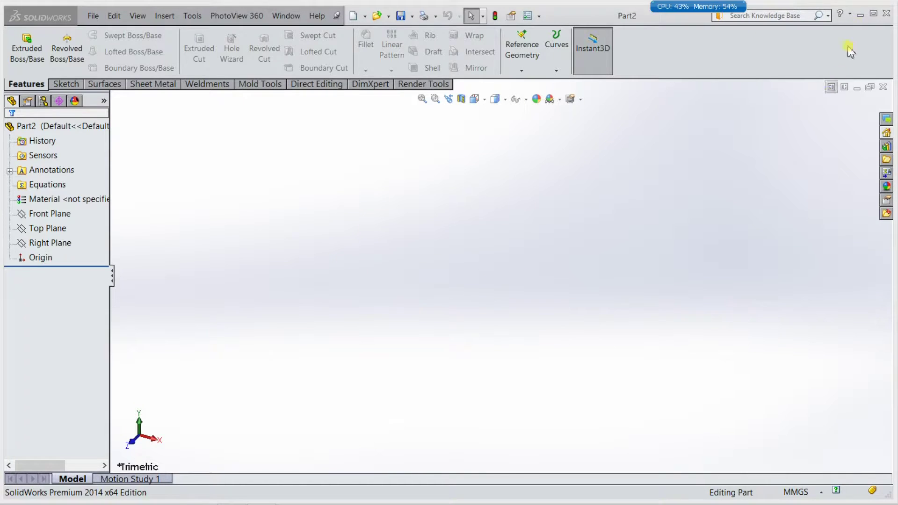
# Step: Show the Sketch tools with Rapid Sketch on, then bring up the link-plate reference drawing
pyautogui.click(861, 15)
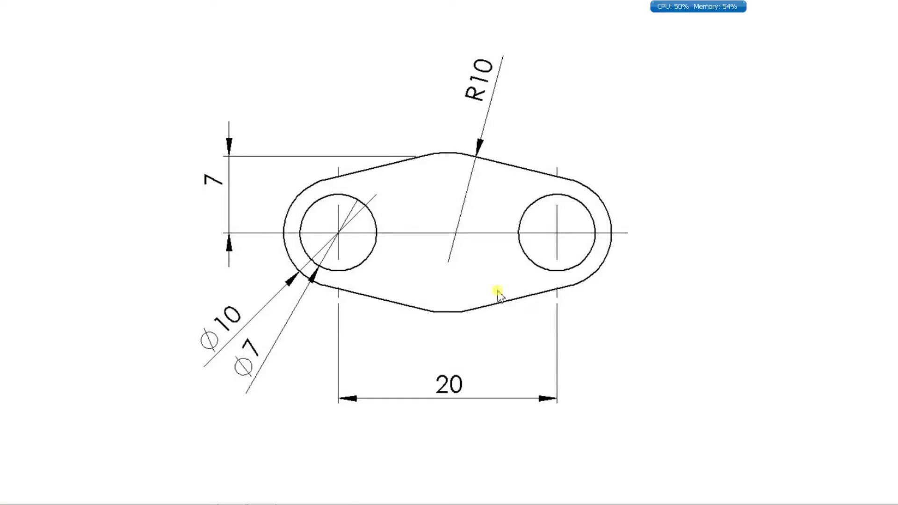
pyautogui.click(237, 495)
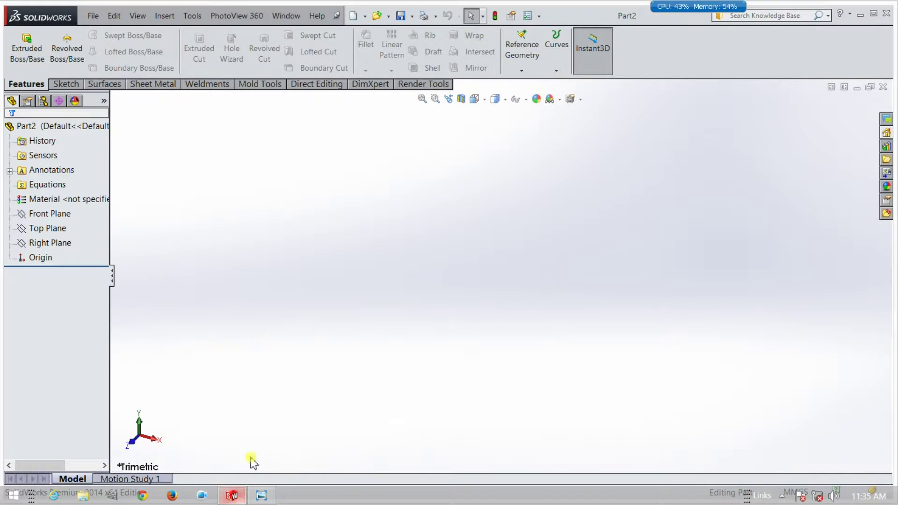
pyautogui.click(61, 84)
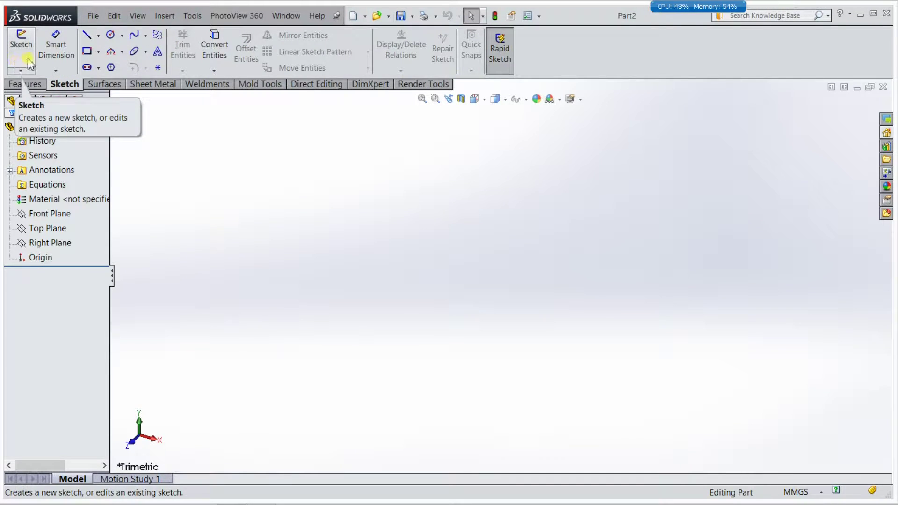
pyautogui.click(499, 57)
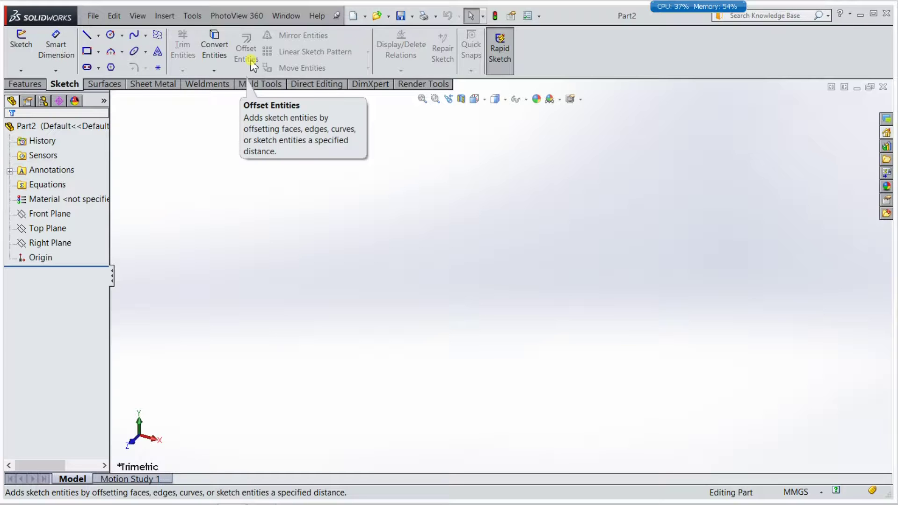
pyautogui.moveTo(294, 502)
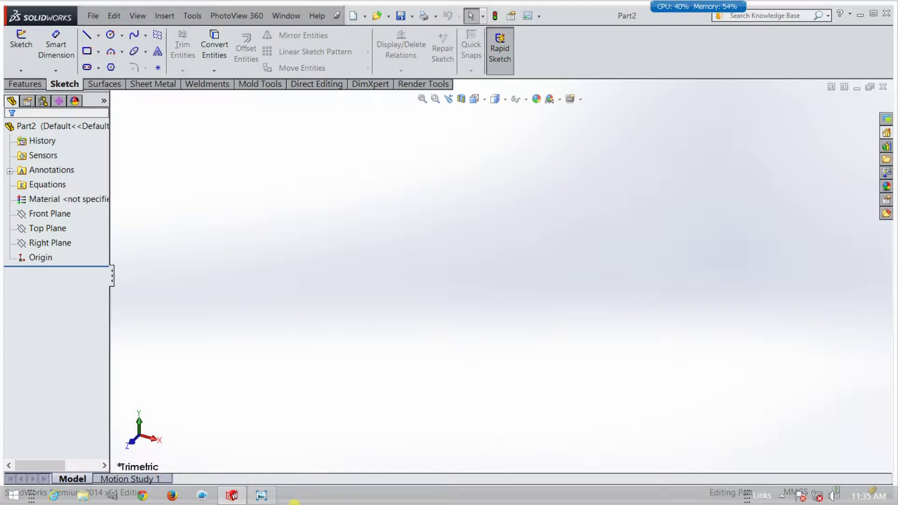
pyautogui.click(275, 499)
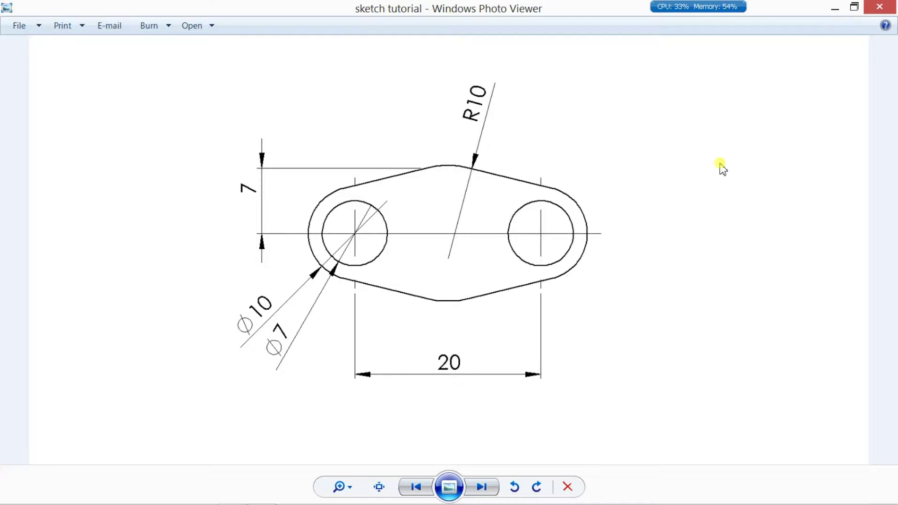
# Step: Snap the tutorial drawing to the right half of the screen and SolidWorks to the left half
pyautogui.press('super+Right')
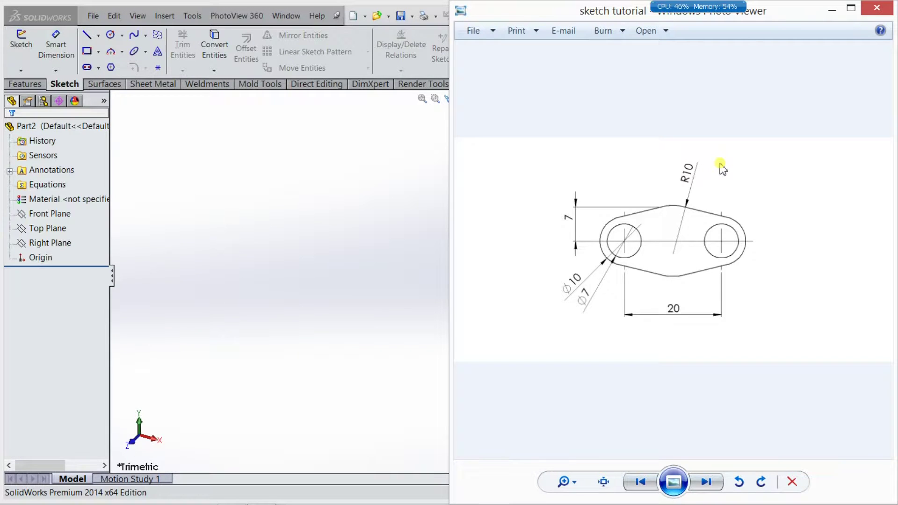
pyautogui.click(392, 203)
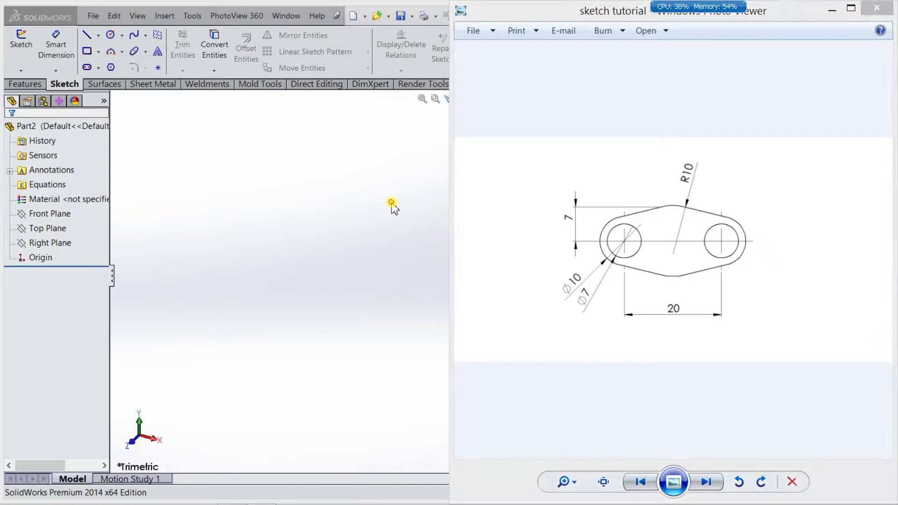
pyautogui.press('super+Up')
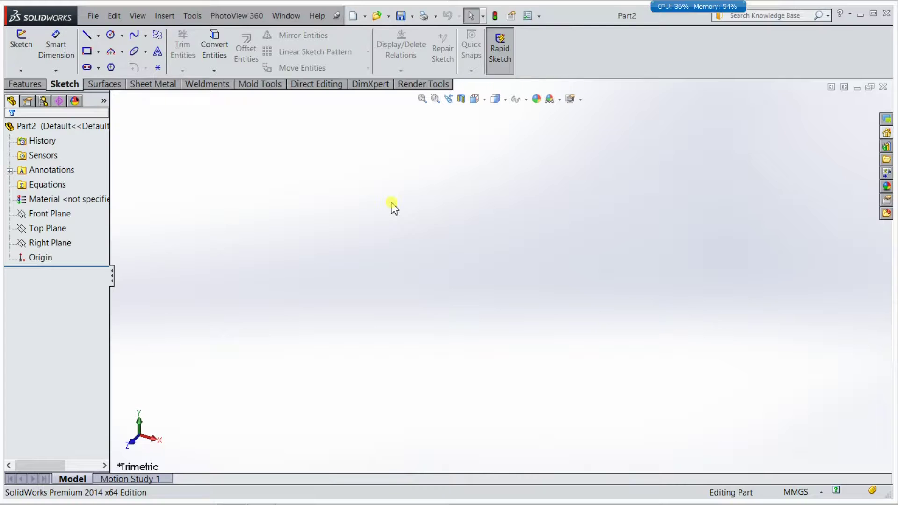
pyautogui.press('super+Left')
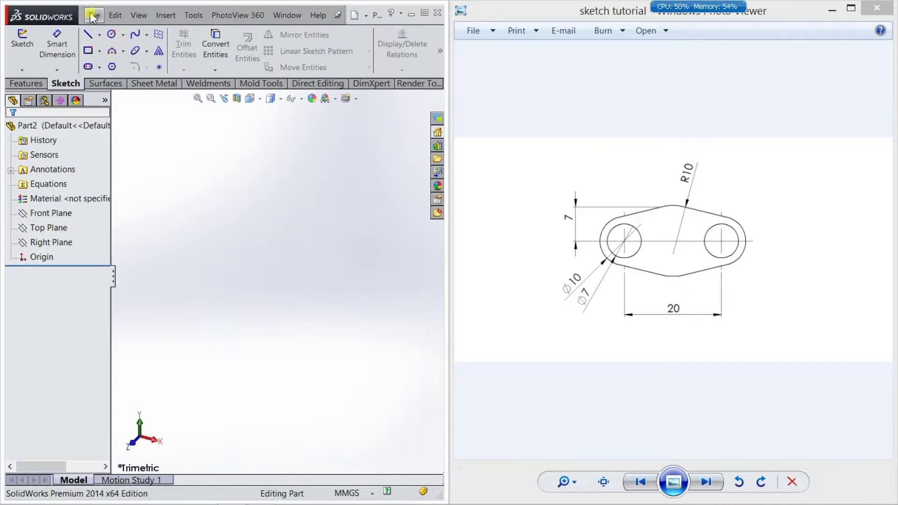
pyautogui.click(25, 61)
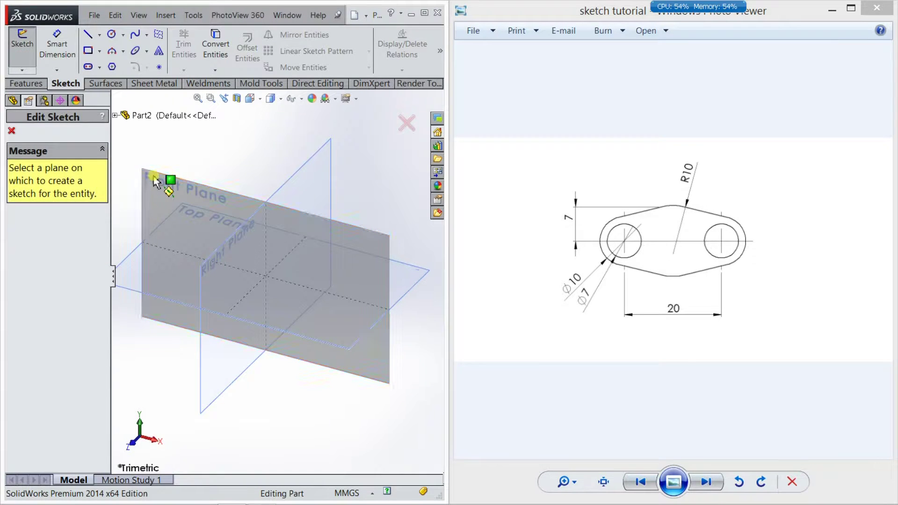
# Step: On the Front Plane, draw a horizontal centerline running right from the origin
pyautogui.click(150, 178)
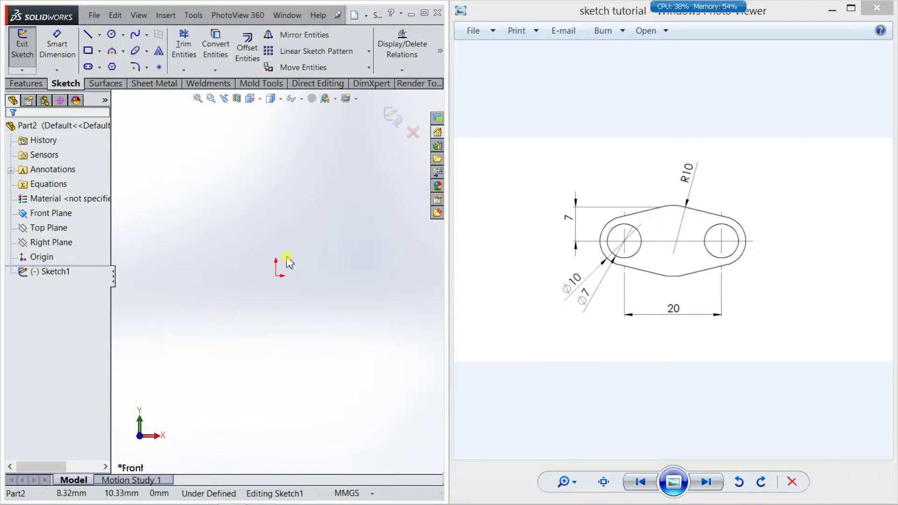
pyautogui.click(100, 34)
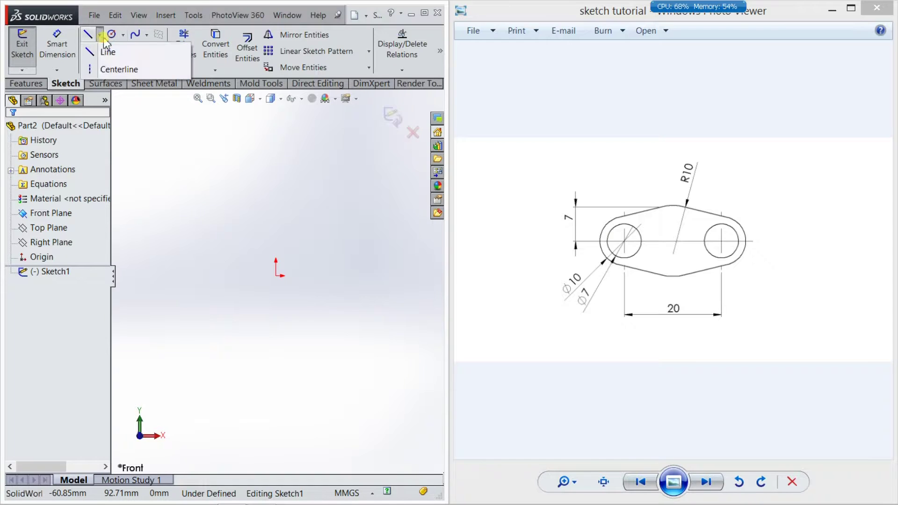
pyautogui.click(100, 70)
pyautogui.click(276, 275)
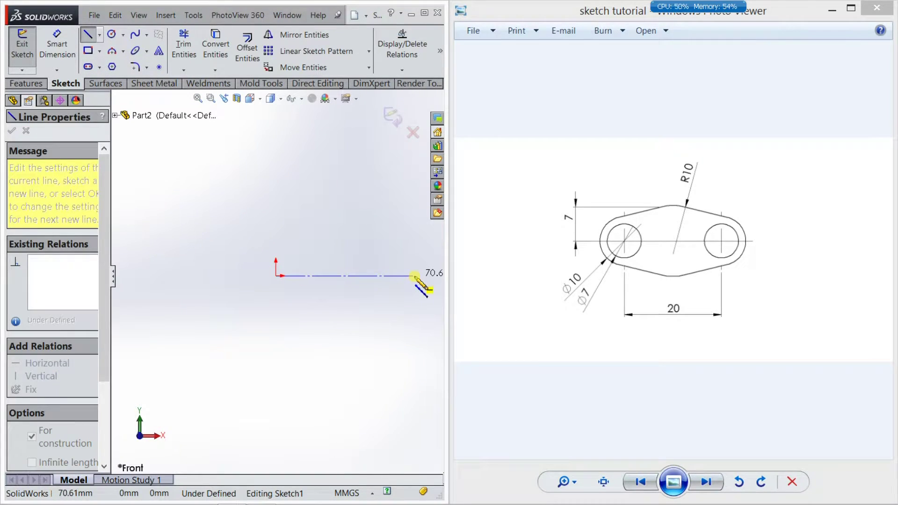
pyautogui.click(416, 276)
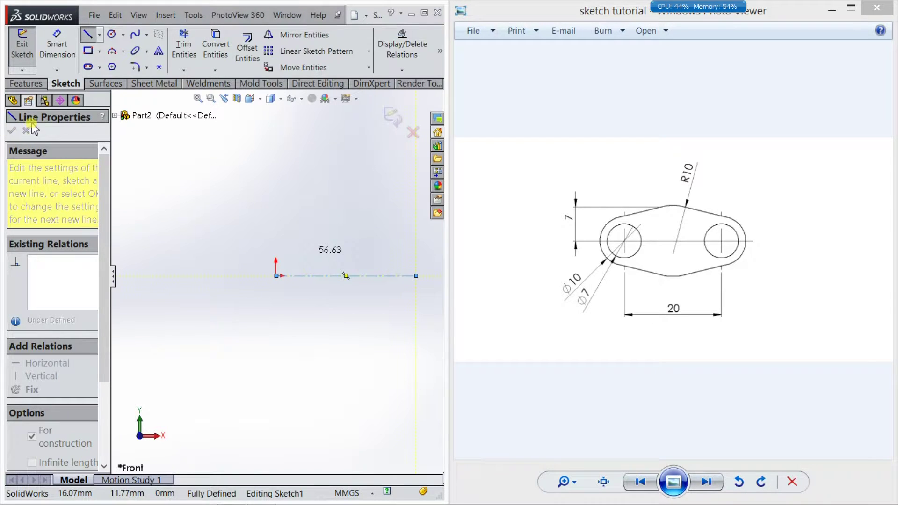
pyautogui.press('Escape')
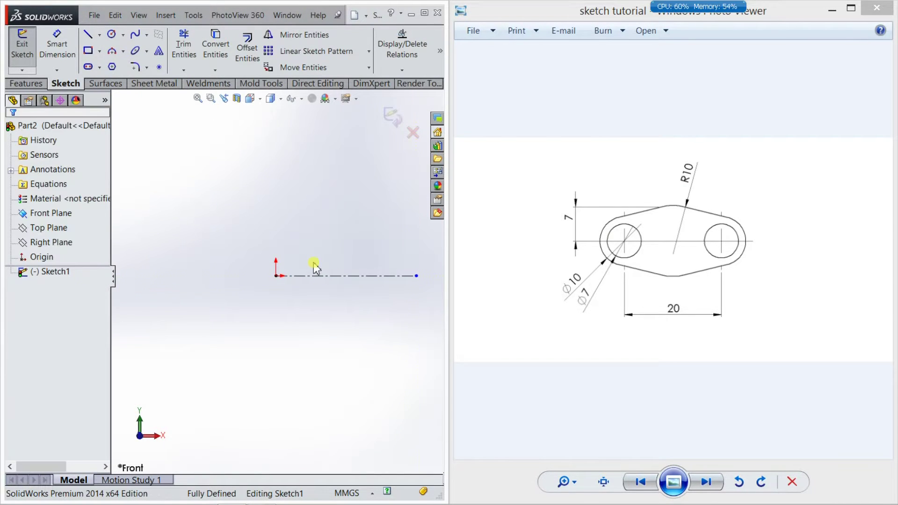
pyautogui.click(111, 34)
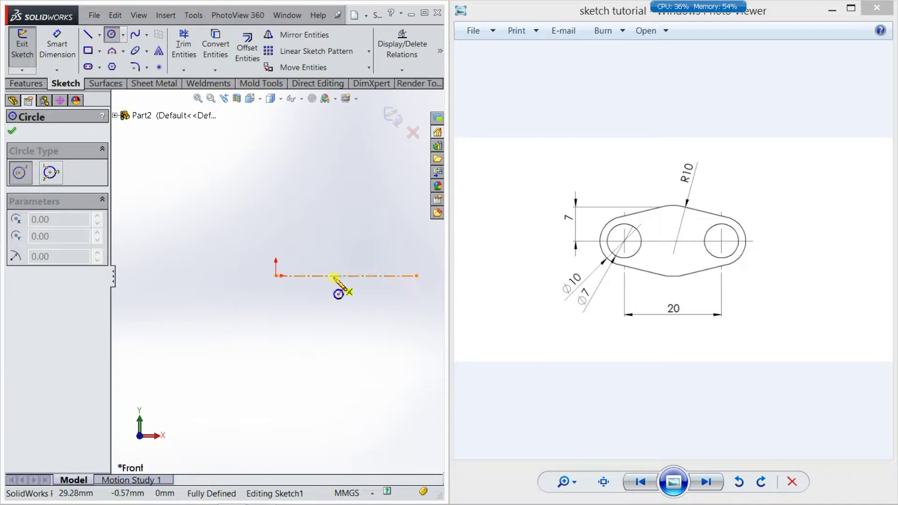
# Step: Draw two circles, one centred on the origin and one at the centerline's right end
pyautogui.click(277, 276)
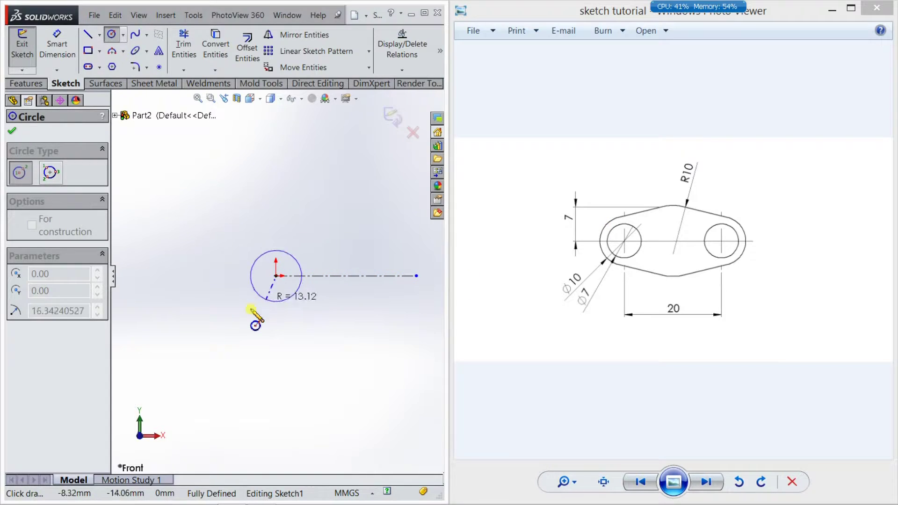
pyautogui.click(251, 306)
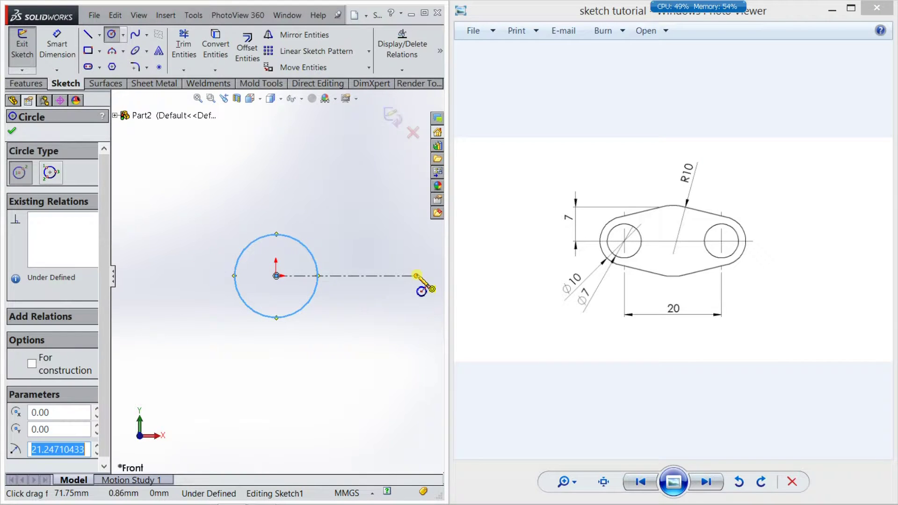
pyautogui.click(417, 276)
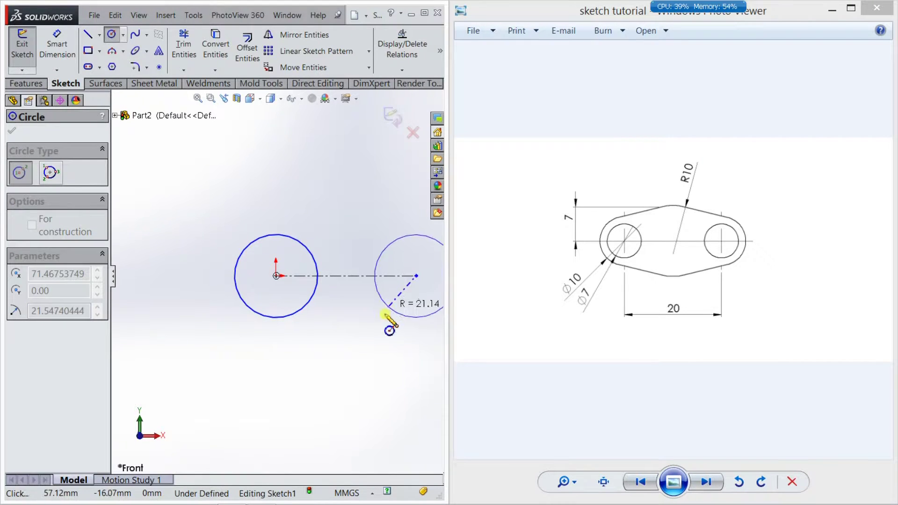
pyautogui.click(388, 300)
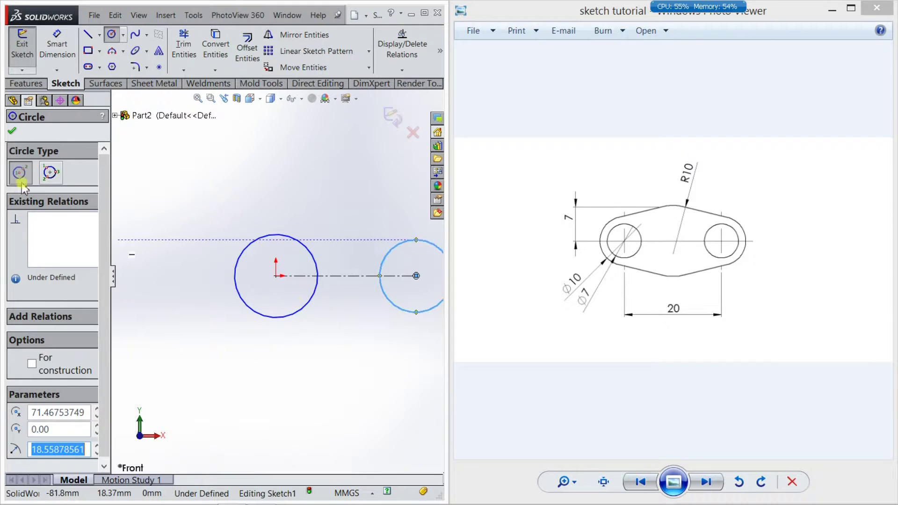
pyautogui.click(11, 128)
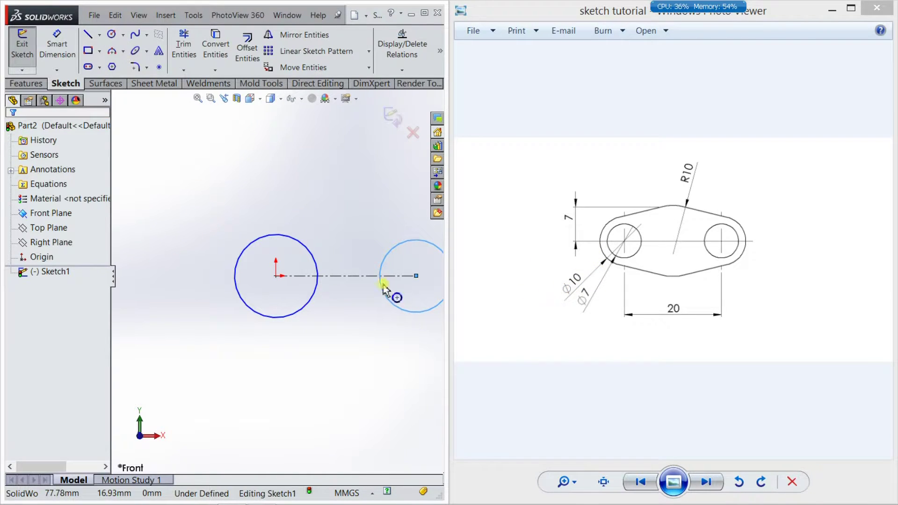
pyautogui.click(54, 39)
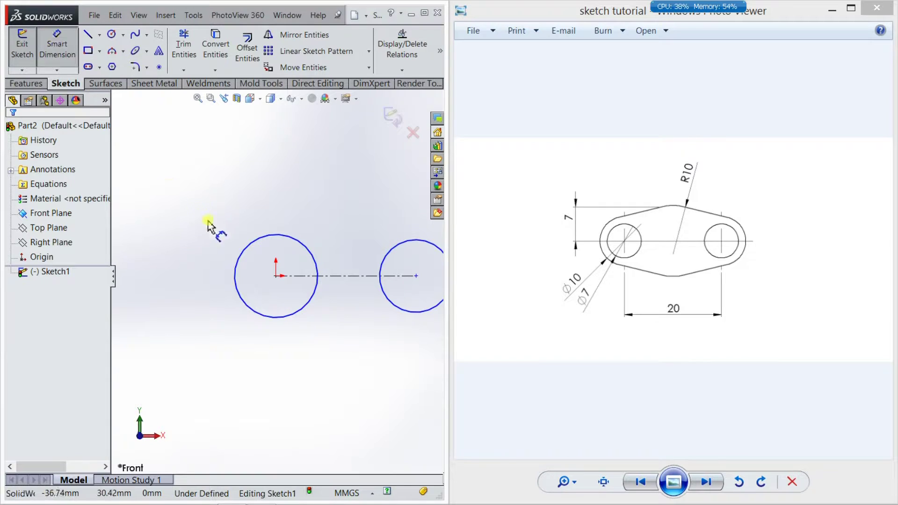
# Step: Give the origin circle a 10 mm diameter dimension
pyautogui.click(237, 271)
pyautogui.click(226, 357)
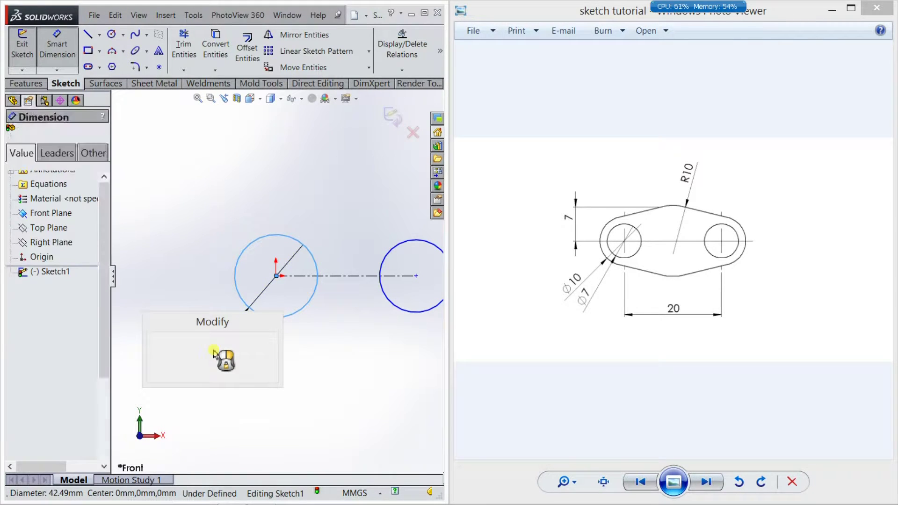
pyautogui.write('10')
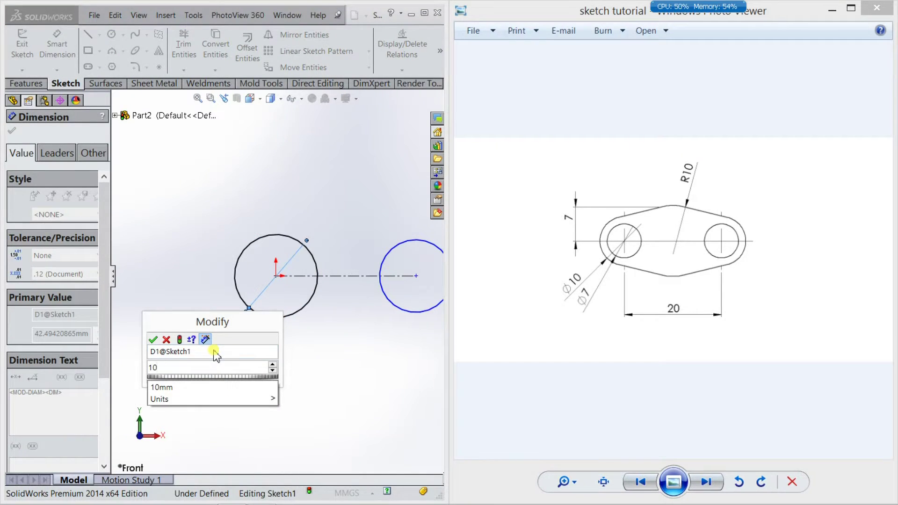
pyautogui.press('Return')
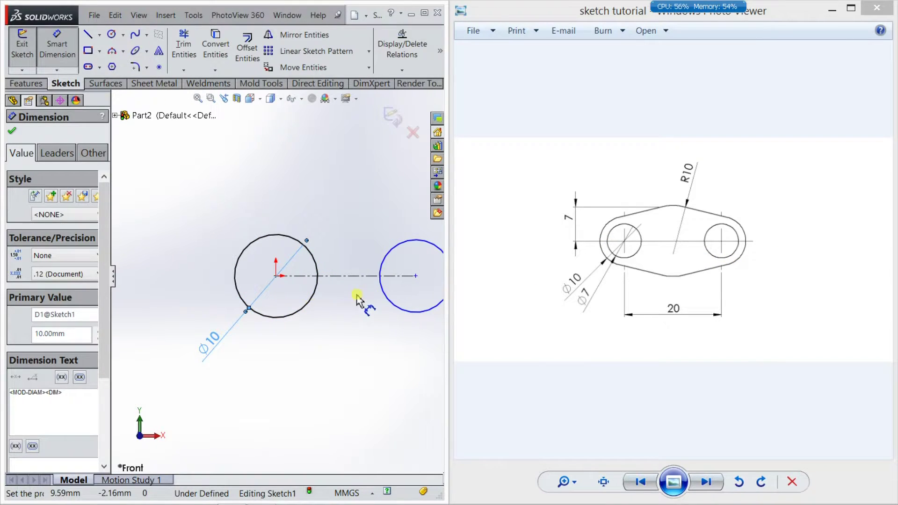
pyautogui.click(12, 130)
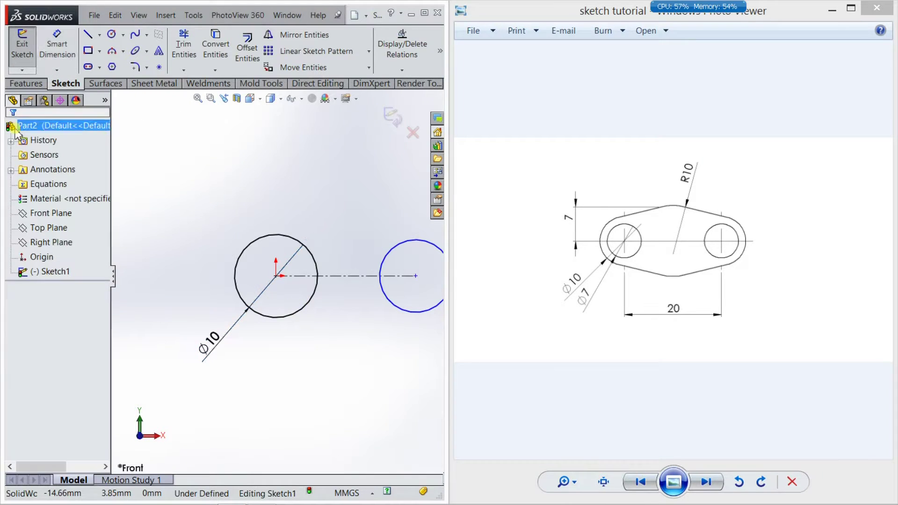
# Step: Add an Equal relation between the left and right circles
pyautogui.click(420, 71)
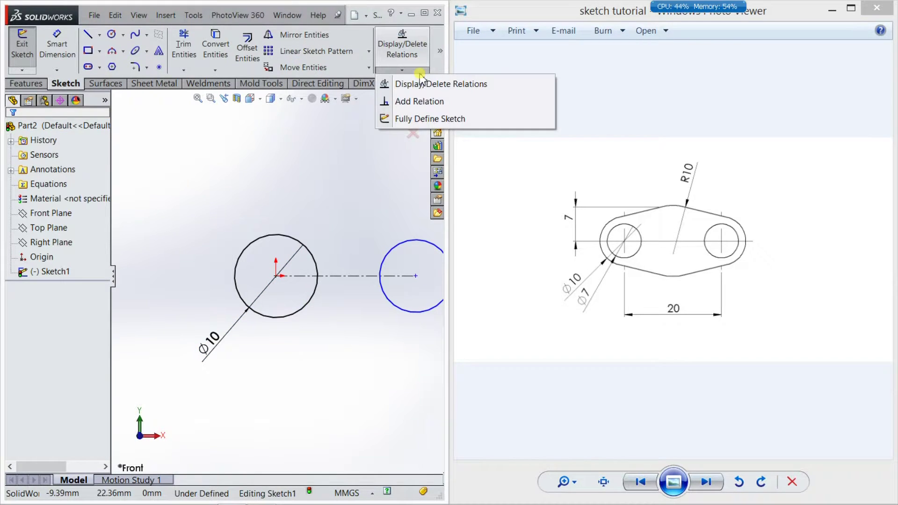
pyautogui.click(425, 102)
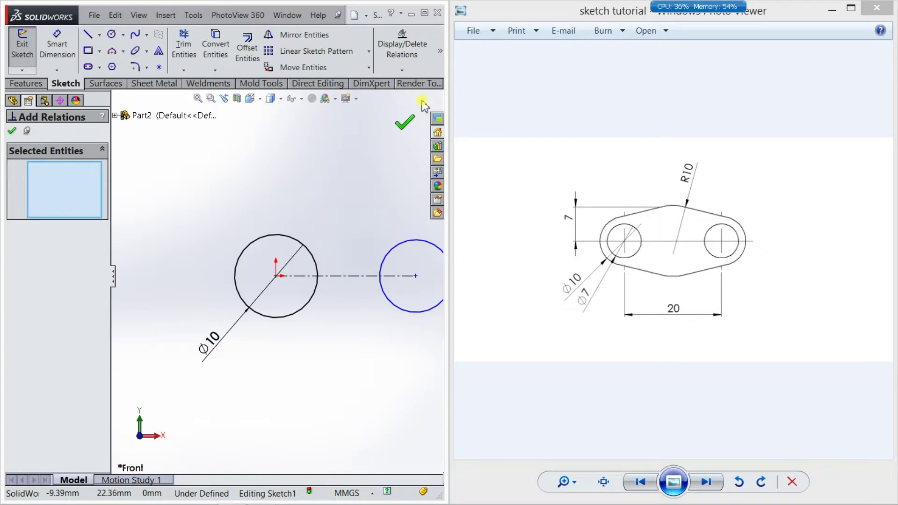
pyautogui.click(286, 235)
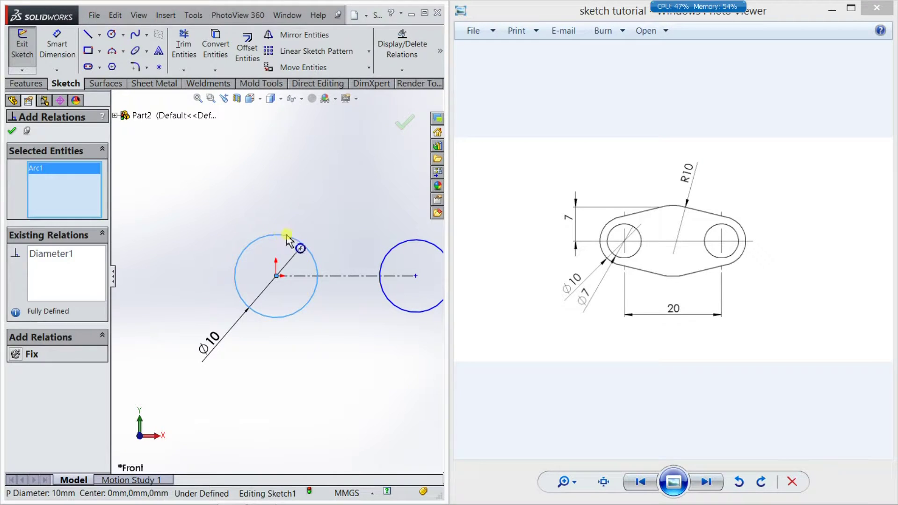
pyautogui.click(398, 250)
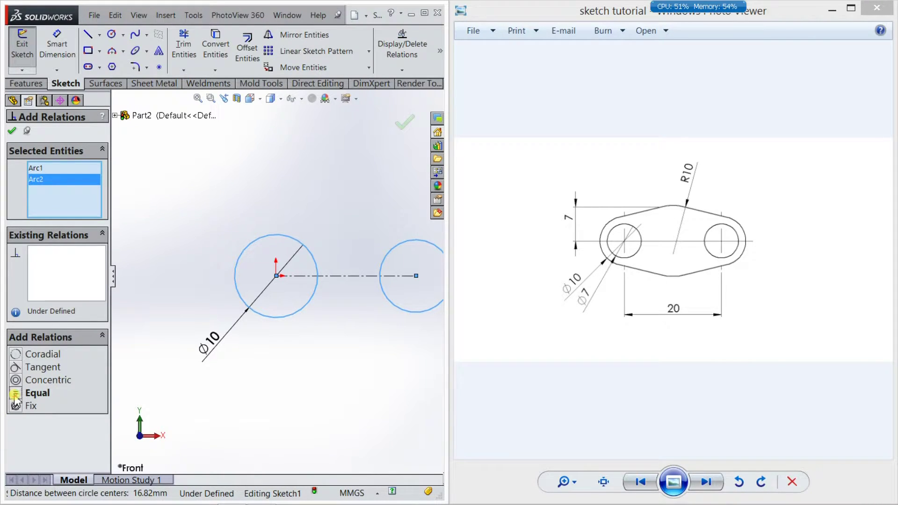
pyautogui.click(16, 397)
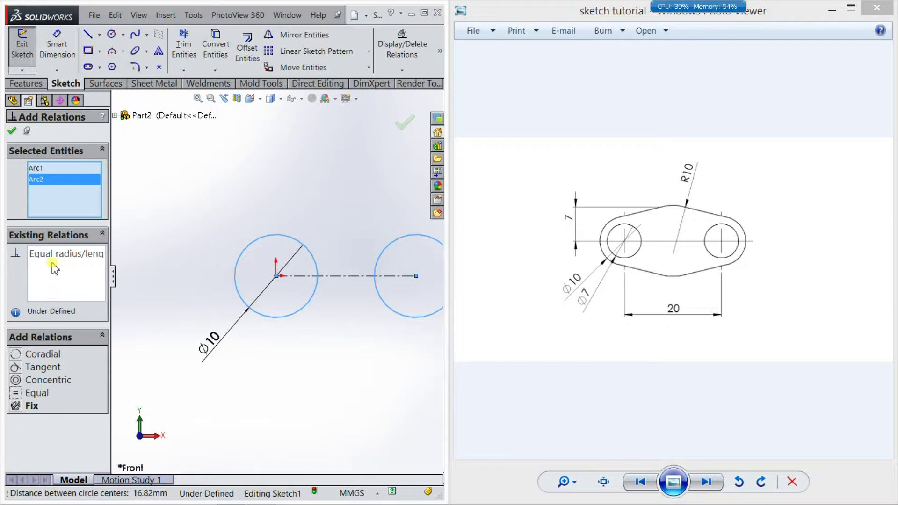
pyautogui.click(12, 130)
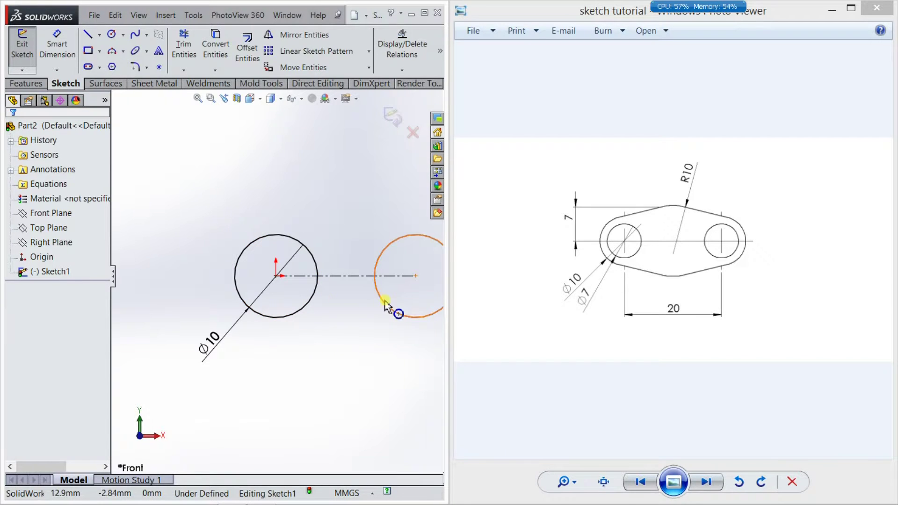
# Step: Reselect both circles to review their relations, then close the panel without changes
pyautogui.click(398, 70)
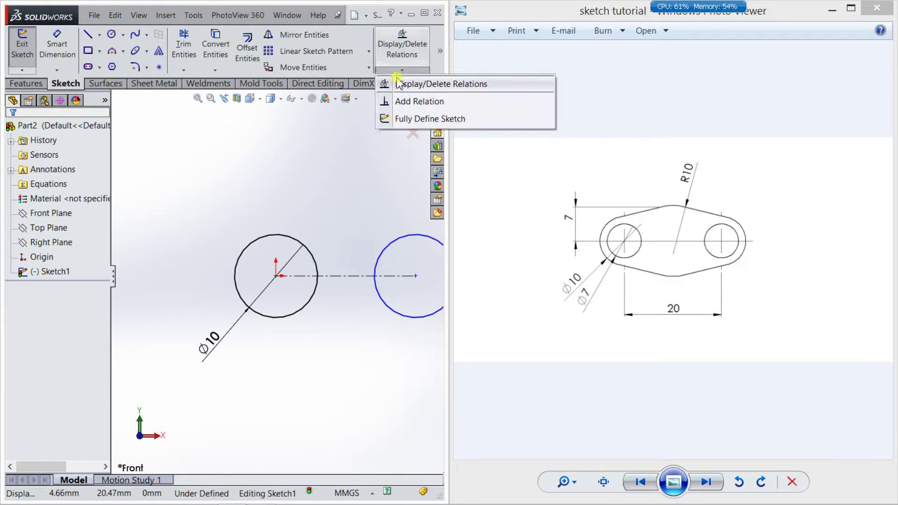
pyautogui.click(402, 100)
pyautogui.click(392, 312)
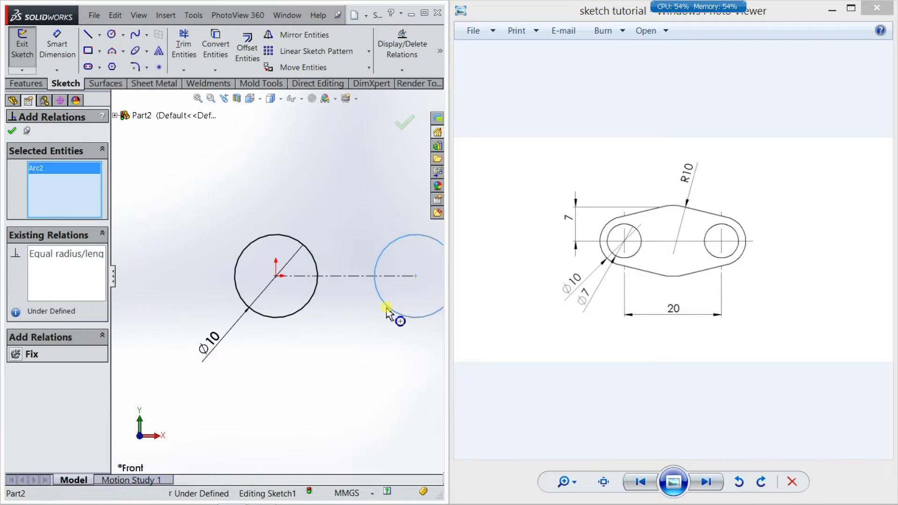
pyautogui.click(307, 306)
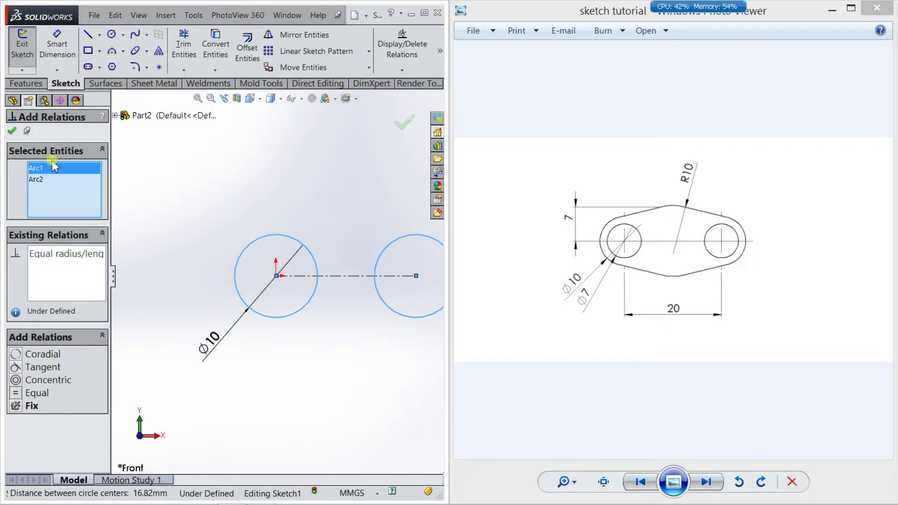
pyautogui.click(12, 131)
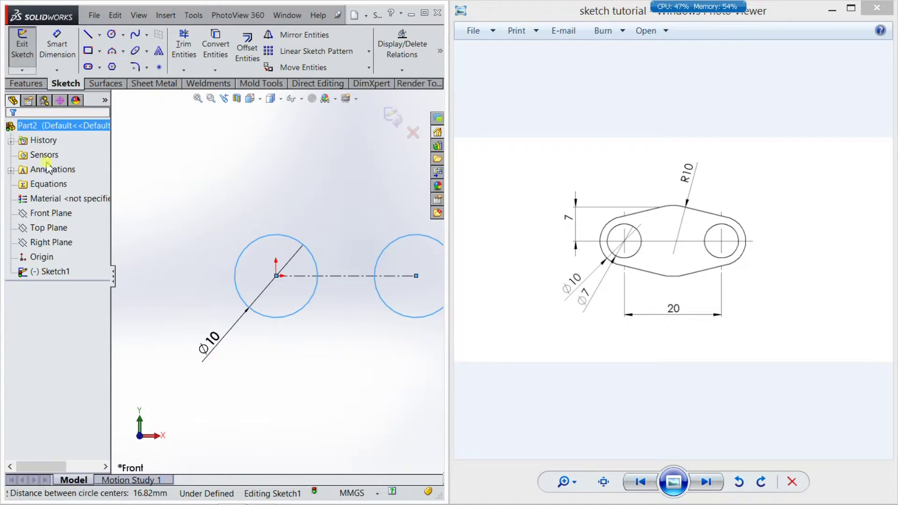
pyautogui.scroll(3, 357, 366)
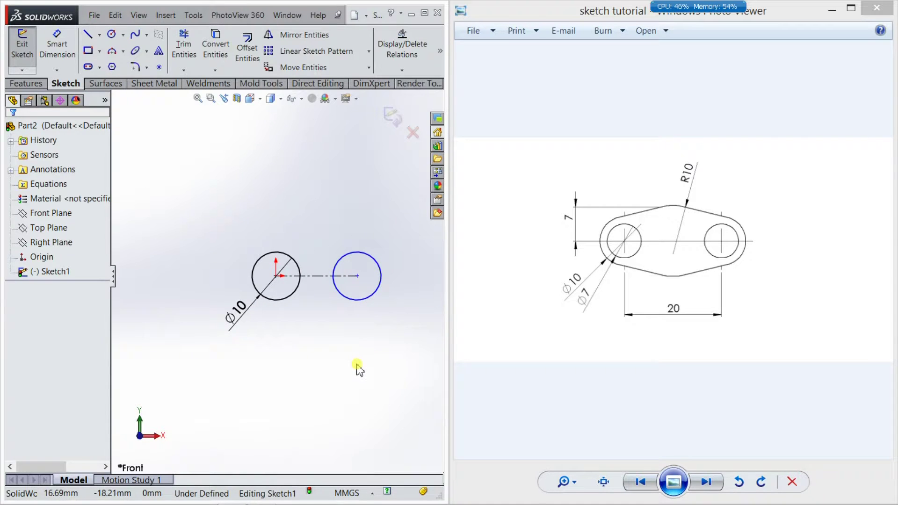
# Step: Dimension the distance between the two circle centres as 20
pyautogui.click(340, 301)
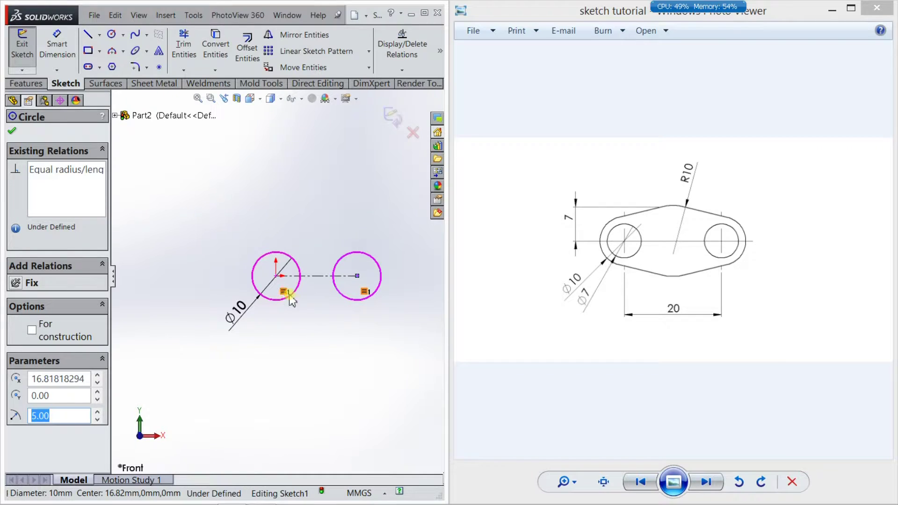
pyautogui.click(336, 227)
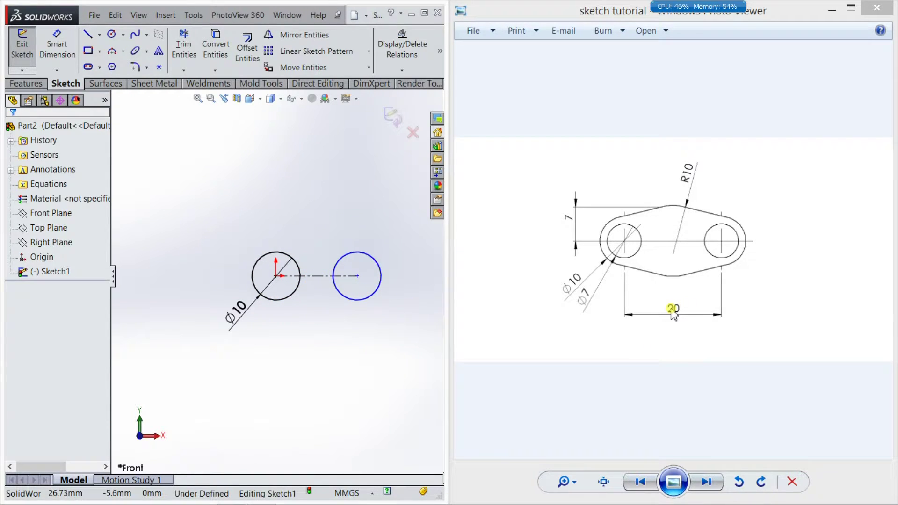
pyautogui.click(57, 44)
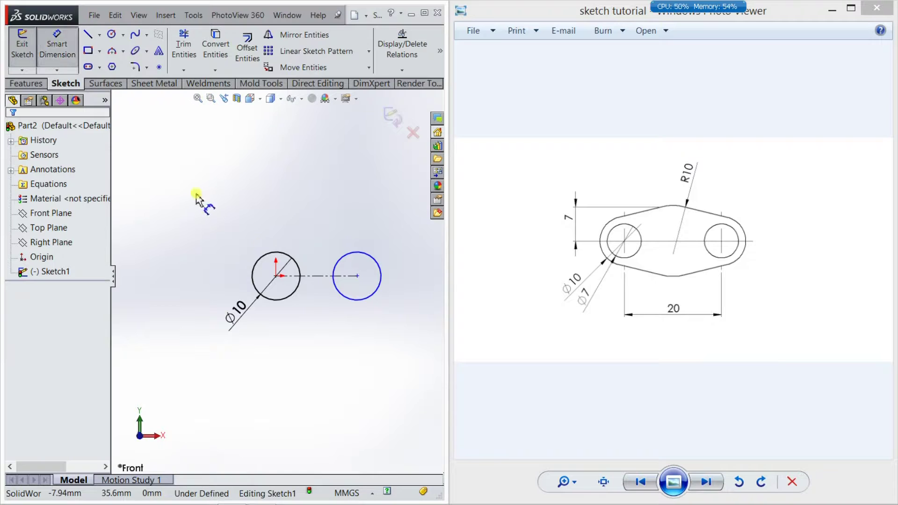
pyautogui.click(311, 279)
pyautogui.click(314, 340)
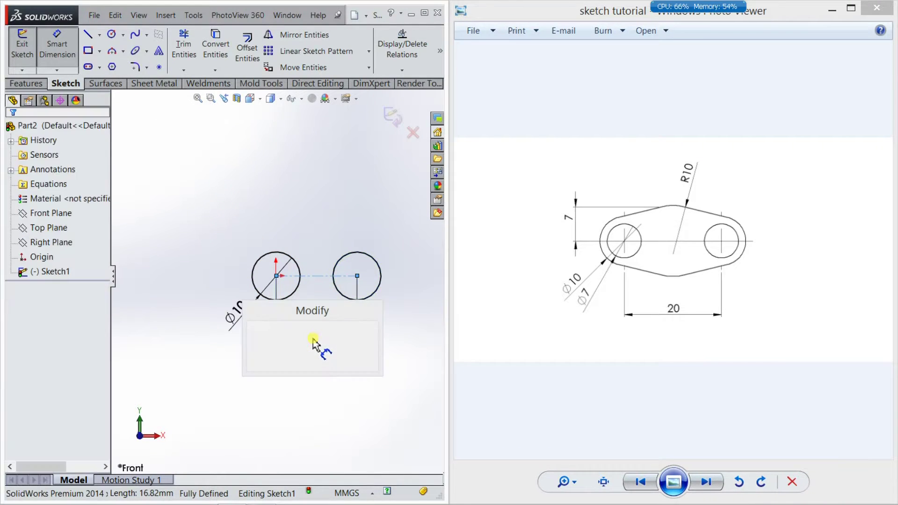
pyautogui.write('20')
pyautogui.press('Return')
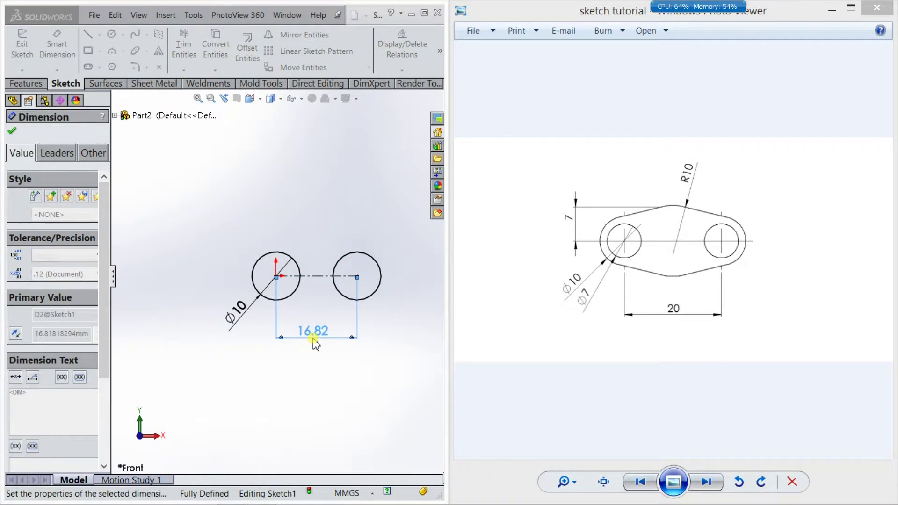
pyautogui.click(354, 393)
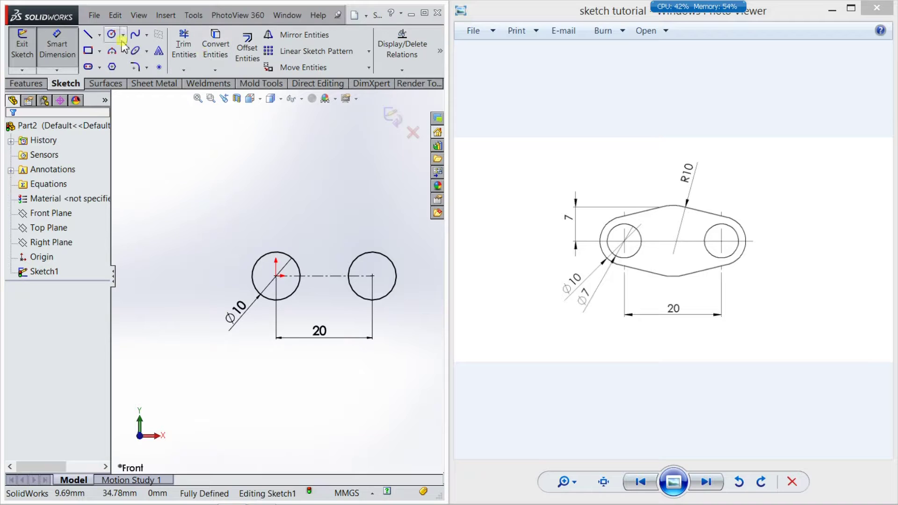
# Step: Draw a vertical centerline rising from the midpoint between the circles
pyautogui.click(99, 34)
pyautogui.click(122, 70)
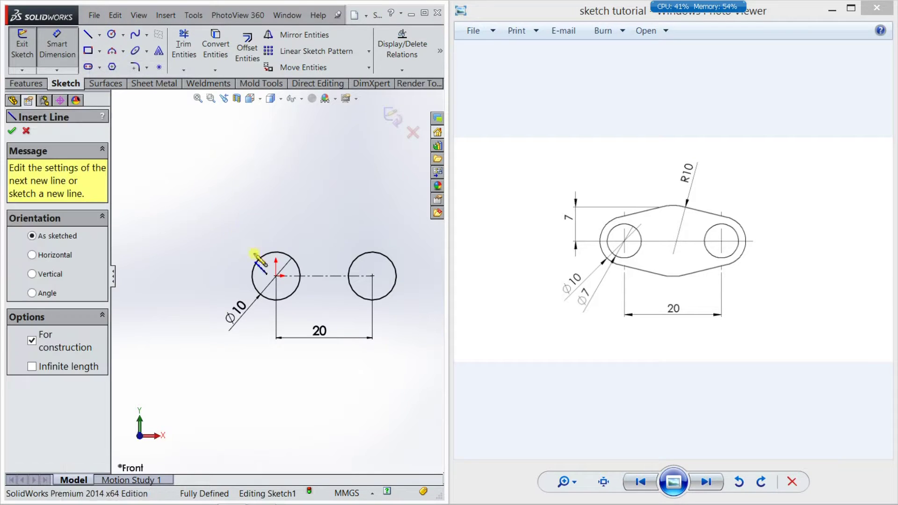
pyautogui.click(328, 276)
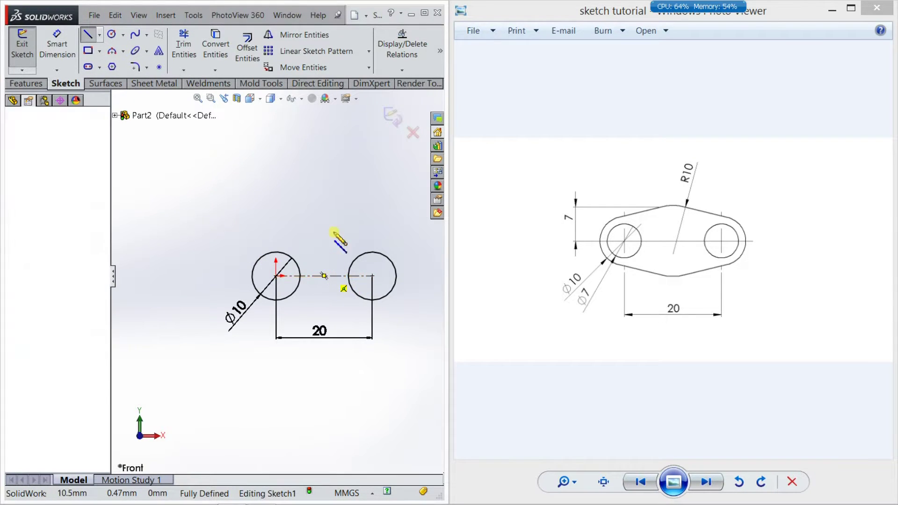
pyautogui.click(328, 189)
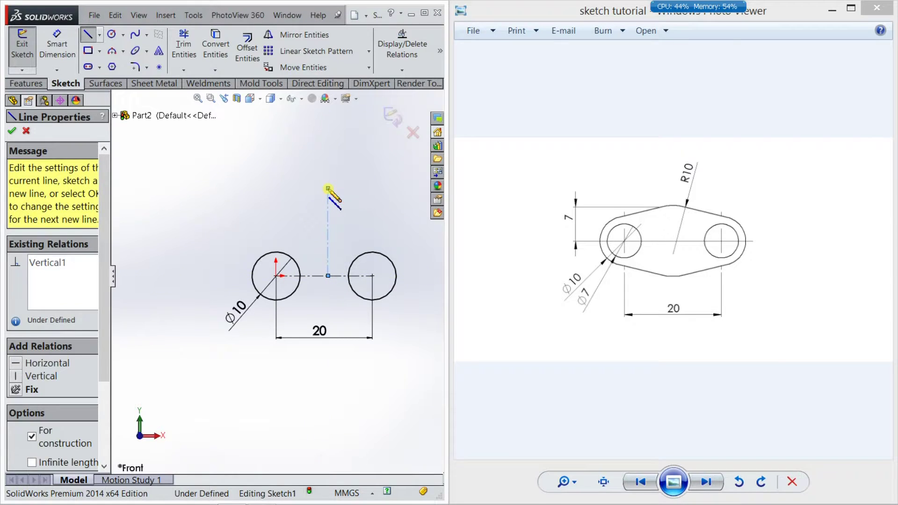
pyautogui.press('Escape')
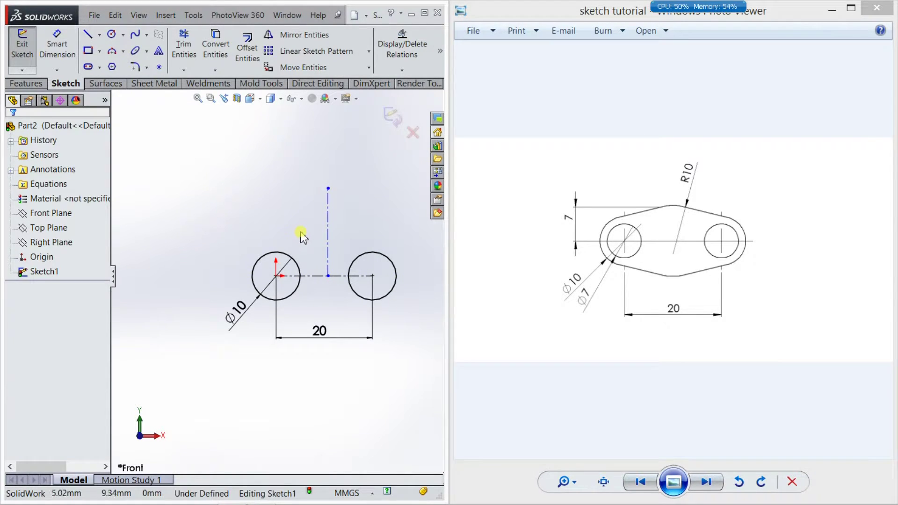
# Step: Draw two sloped lines meeting on the vertical centerline, spanning from left circle to right circle
pyautogui.click(88, 33)
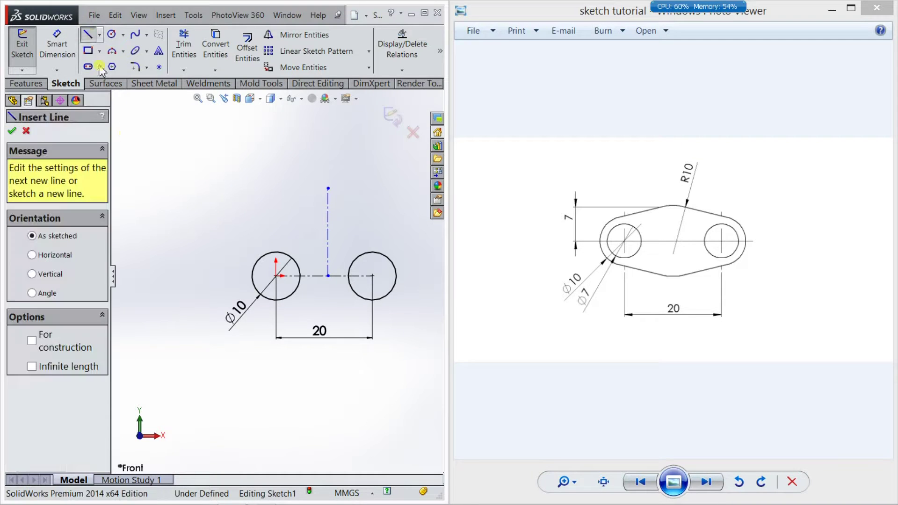
pyautogui.click(247, 265)
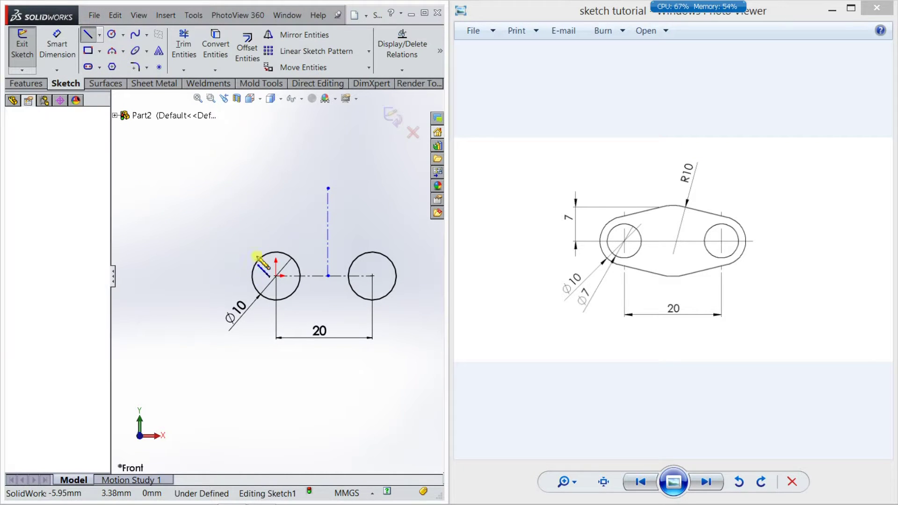
pyautogui.click(328, 220)
pyautogui.click(409, 265)
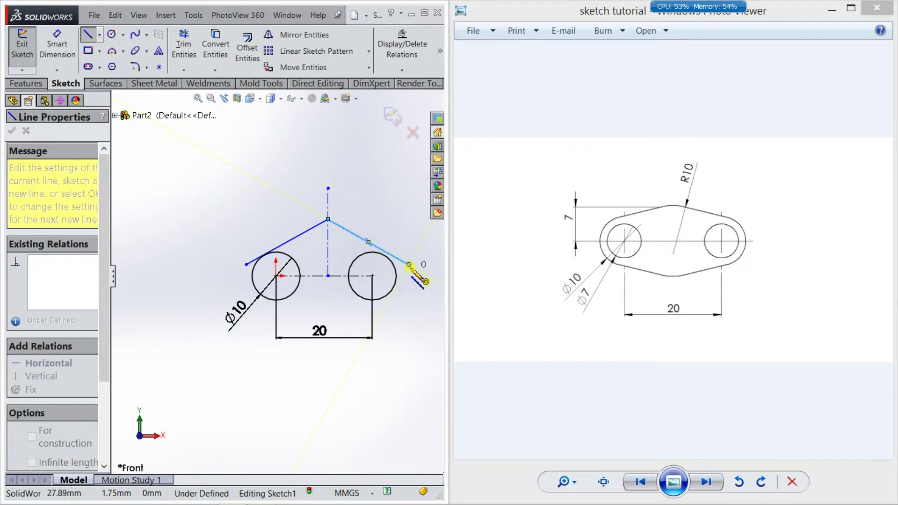
pyautogui.press('Escape')
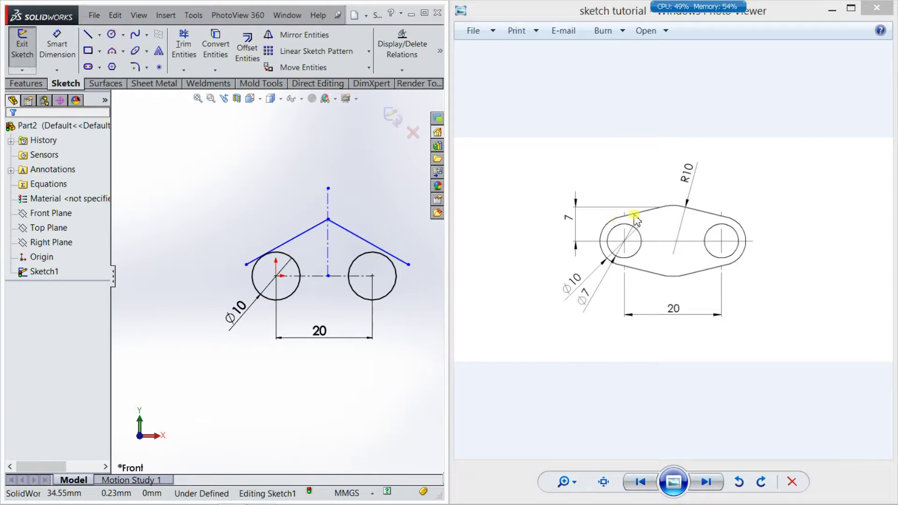
pyautogui.scroll(-3, 327, 269)
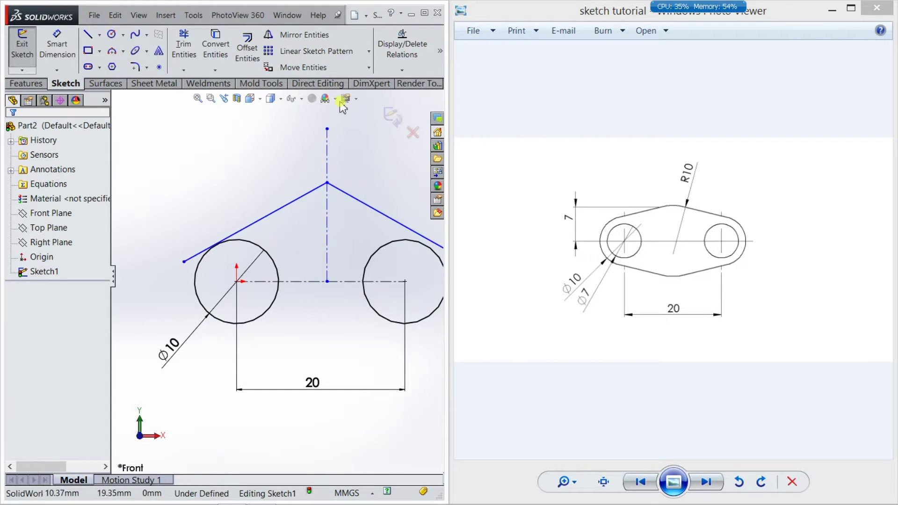
# Step: Make the left sloped line tangent to the left circle
pyautogui.click(402, 70)
pyautogui.click(403, 100)
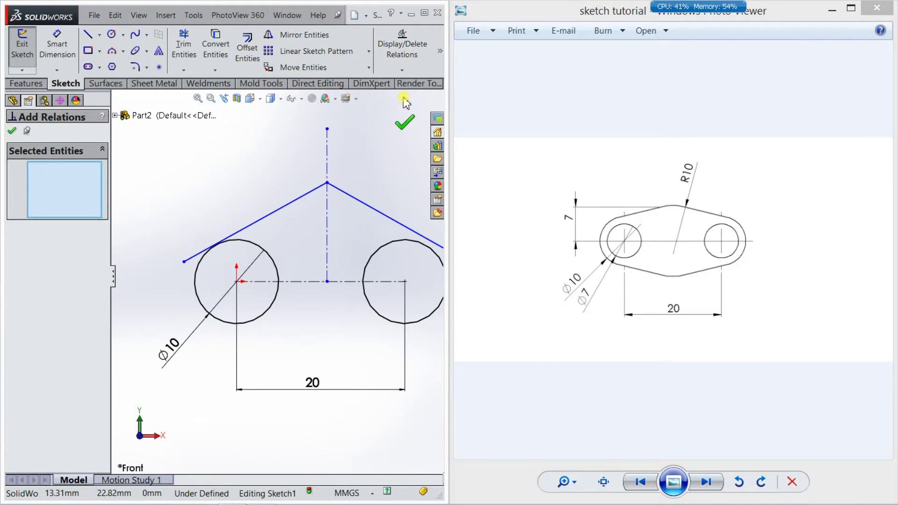
pyautogui.click(257, 221)
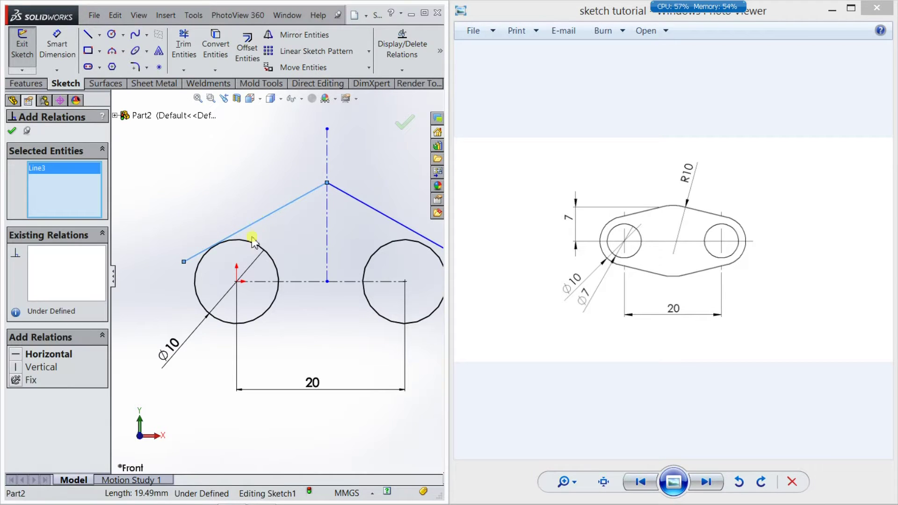
pyautogui.click(249, 247)
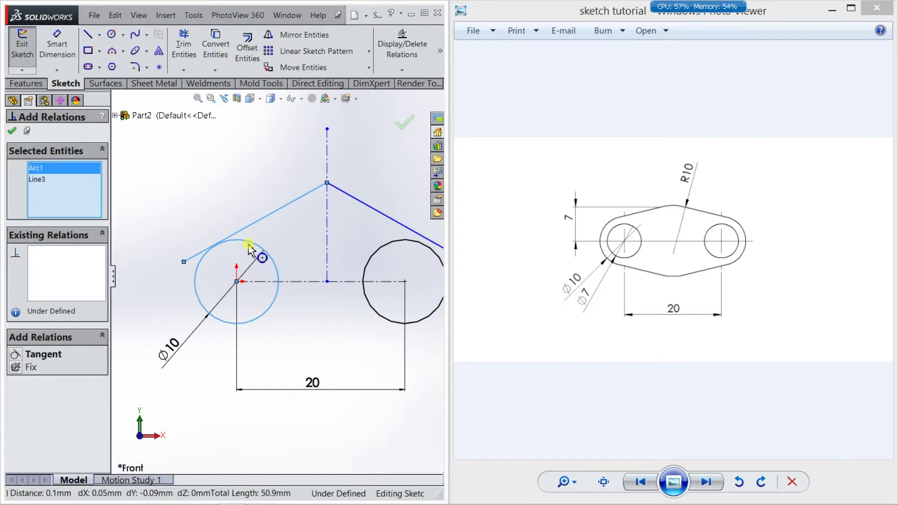
pyautogui.click(16, 354)
pyautogui.click(11, 132)
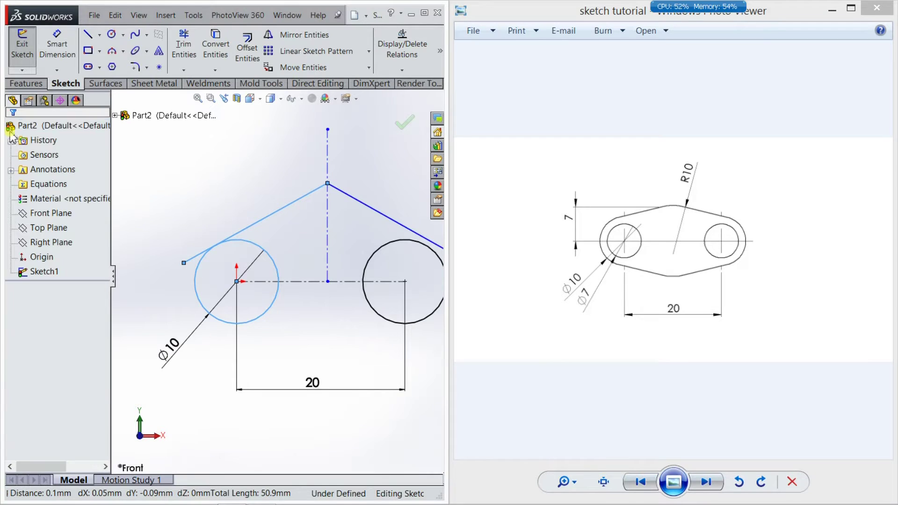
pyautogui.press('f')
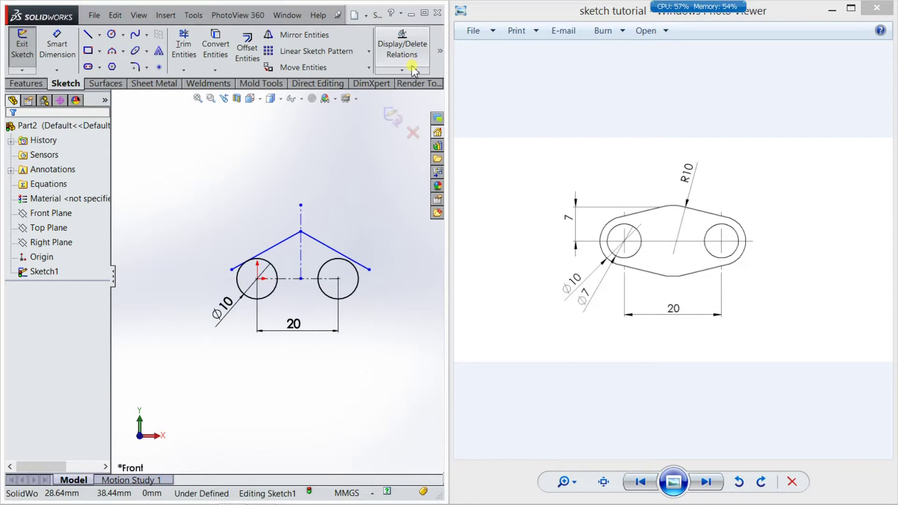
# Step: Make the right sloped line tangent to the right circle
pyautogui.click(402, 69)
pyautogui.click(412, 101)
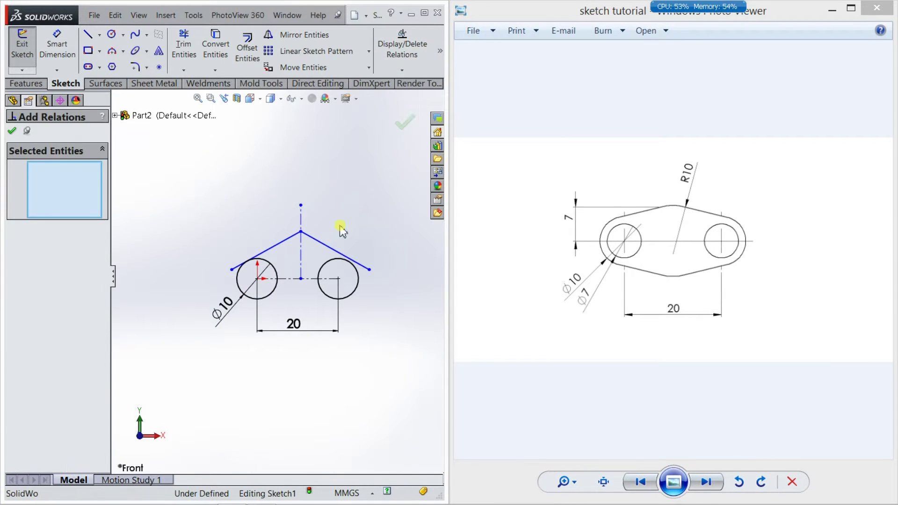
pyautogui.click(331, 248)
pyautogui.click(330, 269)
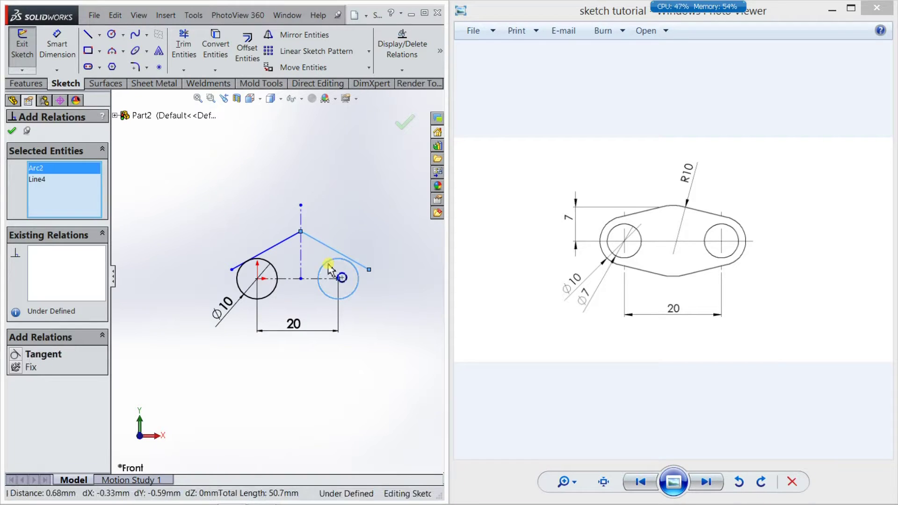
pyautogui.click(11, 134)
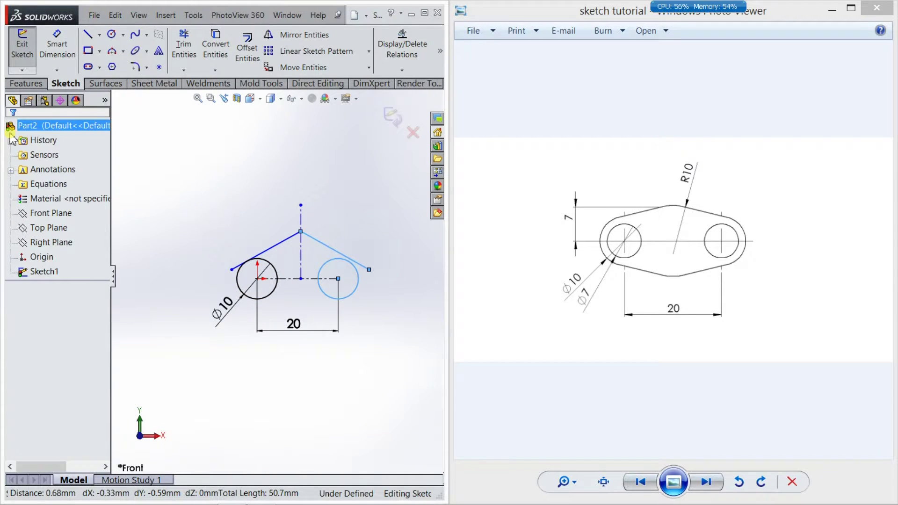
pyautogui.click(402, 70)
pyautogui.click(415, 103)
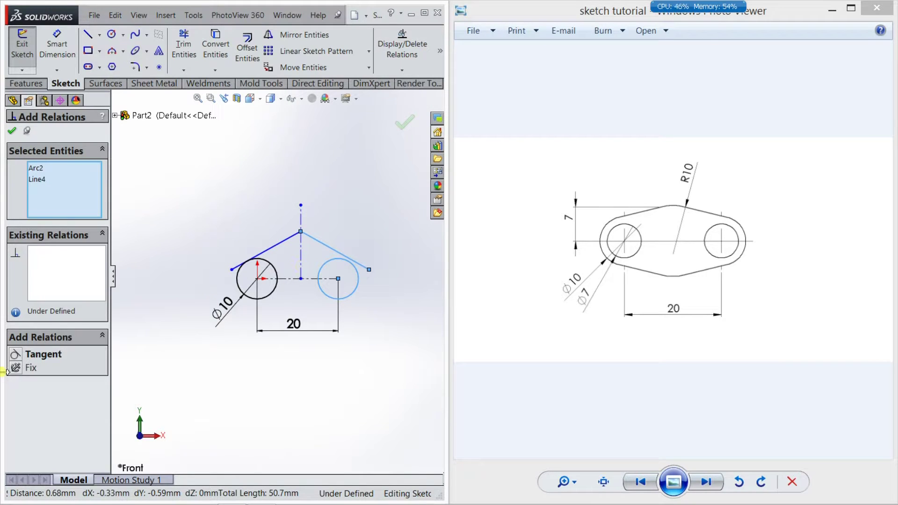
pyautogui.click(15, 356)
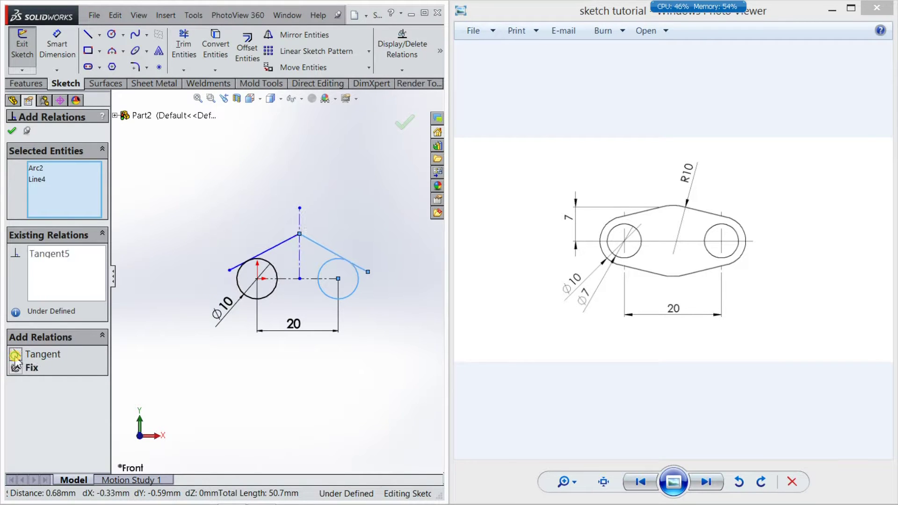
pyautogui.click(10, 132)
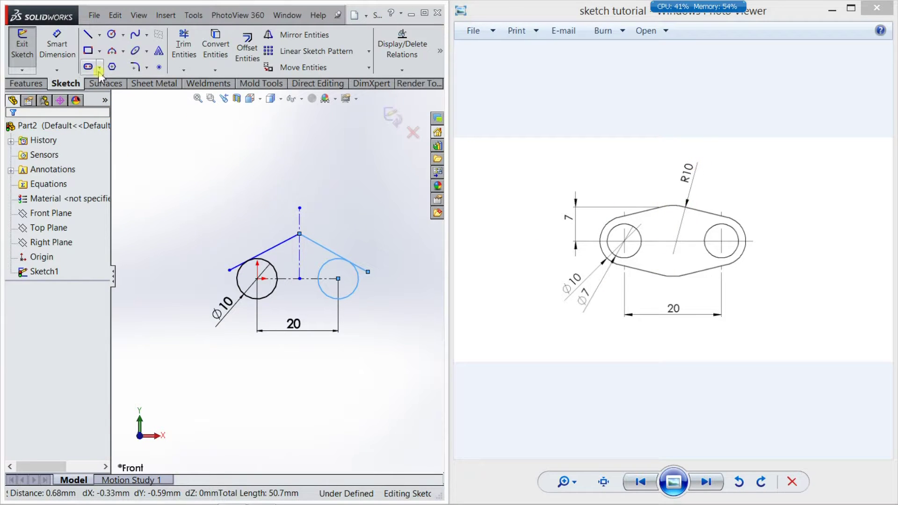
# Step: Round the apex where the sloped lines meet with a 10 mm sketch fillet
pyautogui.click(135, 67)
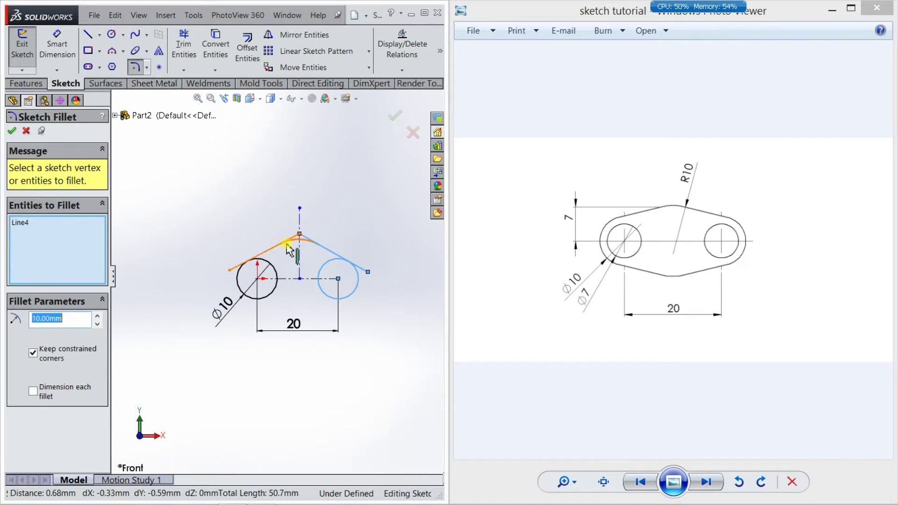
pyautogui.scroll(-3, 308, 234)
pyautogui.scroll(-3, 311, 234)
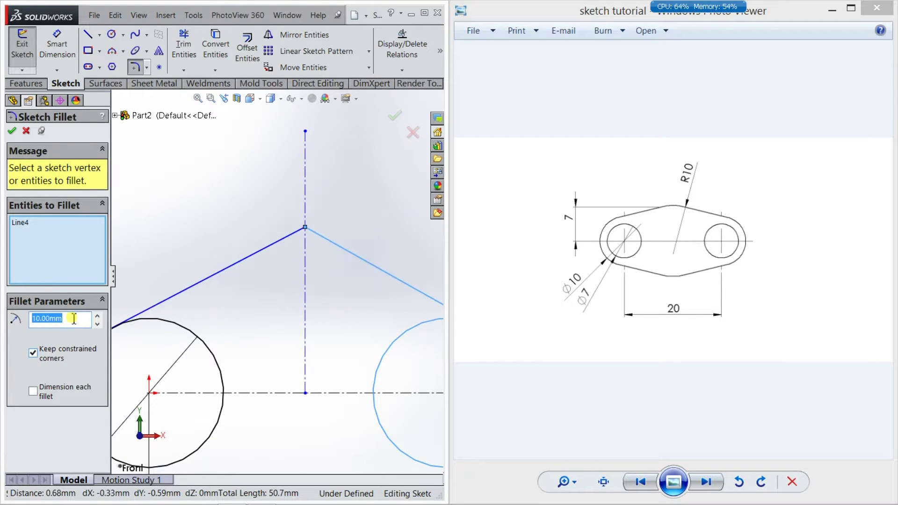
pyautogui.click(308, 233)
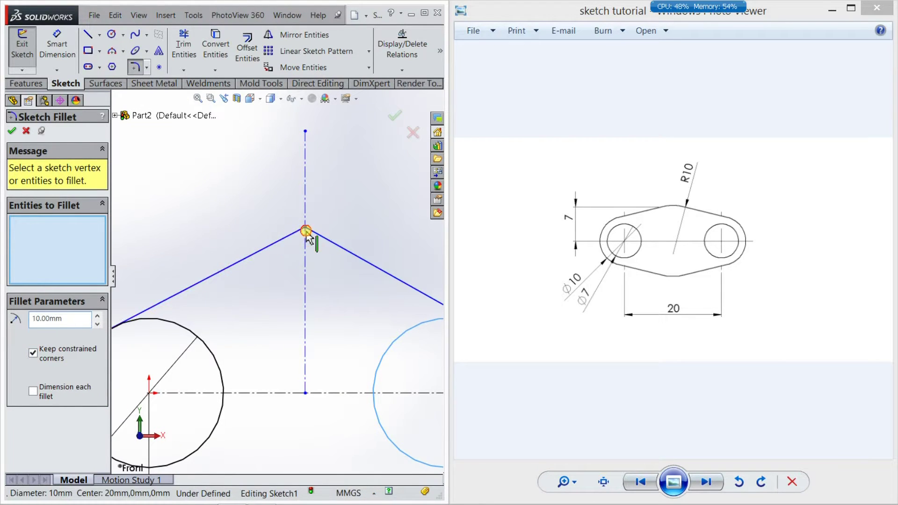
pyautogui.click(308, 233)
pyautogui.scroll(2, 280, 276)
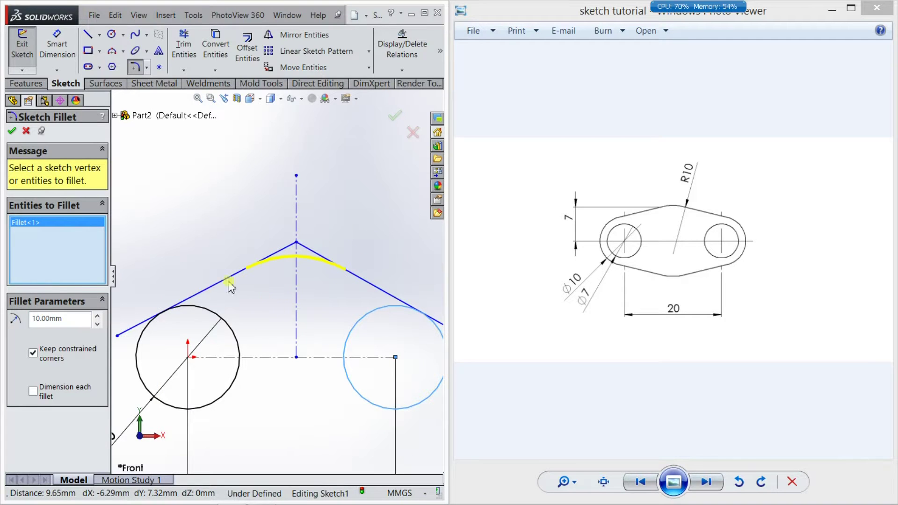
pyautogui.click(11, 131)
pyautogui.scroll(2, 318, 253)
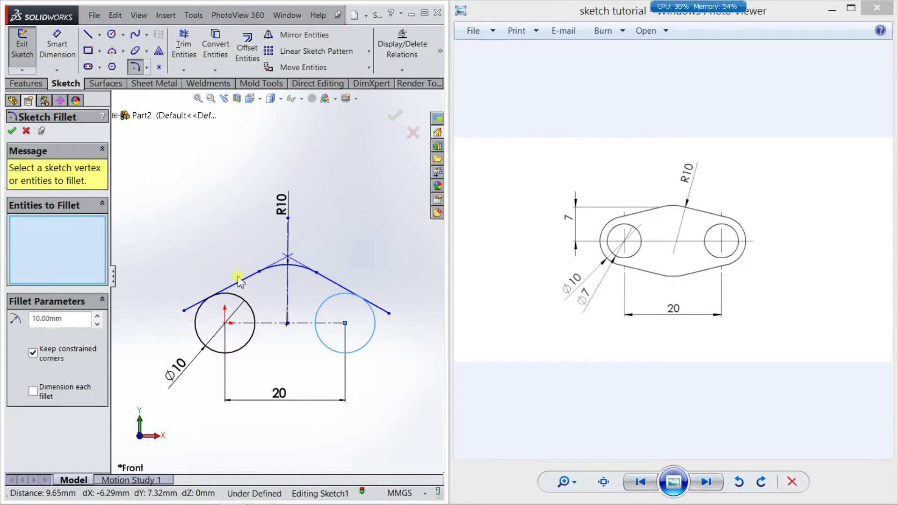
pyautogui.click(261, 277)
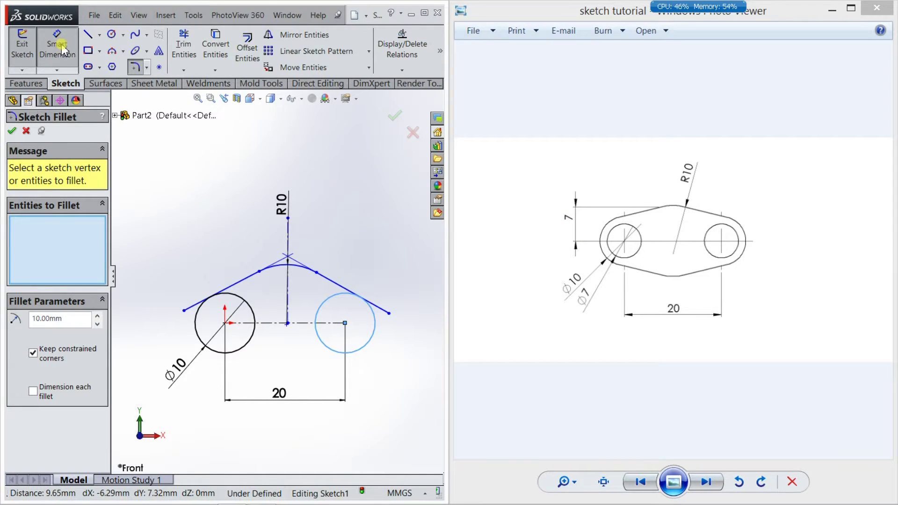
# Step: Dimension the outline's tangent point 7 mm above the horizontal centerline
pyautogui.click(58, 44)
pyautogui.click(260, 271)
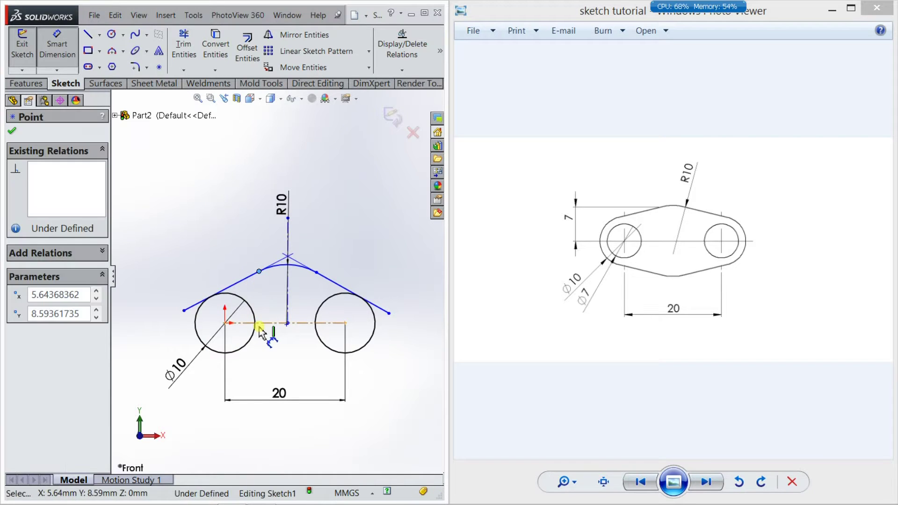
pyautogui.click(260, 323)
pyautogui.click(140, 322)
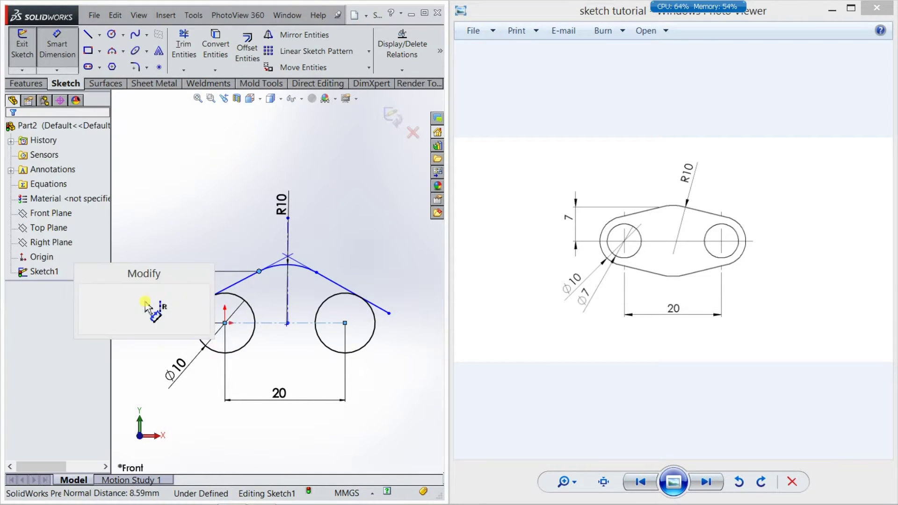
pyautogui.write('7')
pyautogui.press('Return')
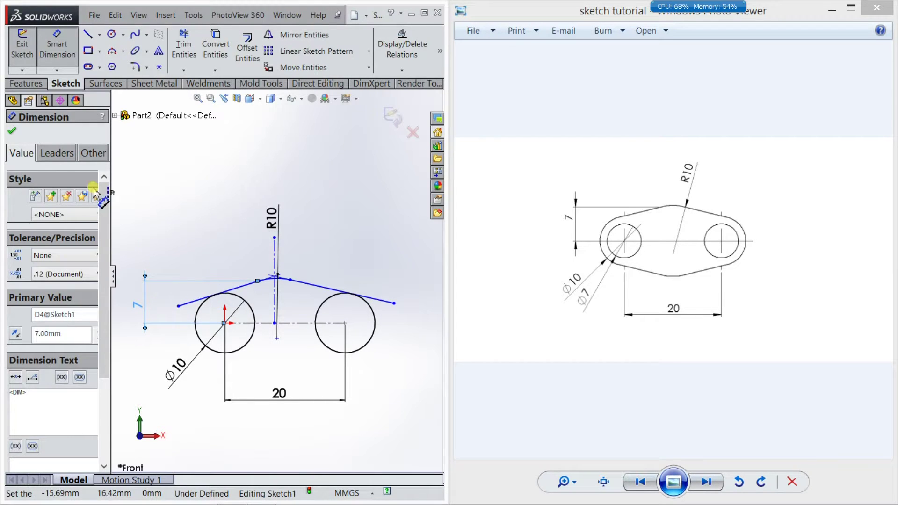
# Step: Drag the vertical centerline to test whether it is still free, then fit the sketch in view
pyautogui.click(12, 131)
pyautogui.scroll(-1, 287, 331)
pyautogui.scroll(-1, 281, 328)
pyautogui.scroll(-2, 321, 297)
pyautogui.scroll(-2, 261, 287)
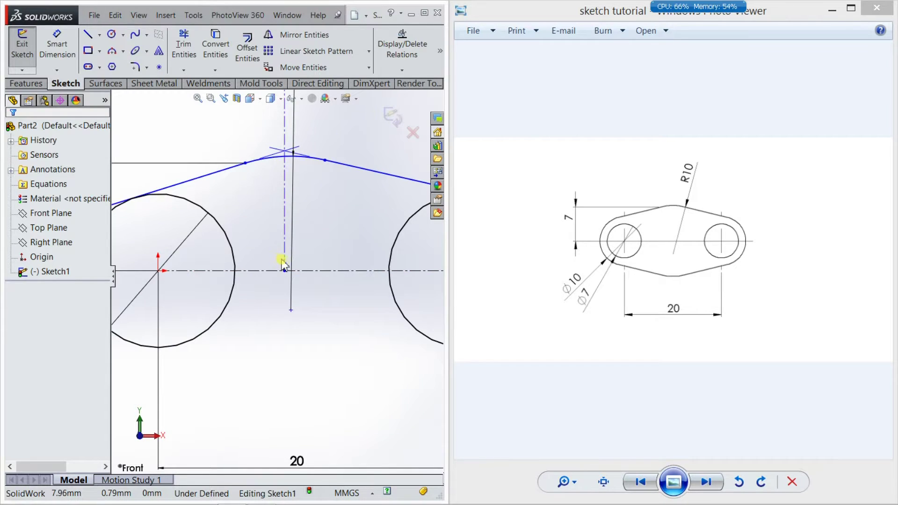
pyautogui.moveTo(286, 264)
pyautogui.mouseDown()
pyautogui.moveTo(367, 255)
pyautogui.moveTo(252, 257)
pyautogui.moveTo(317, 258)
pyautogui.moveTo(317, 270)
pyautogui.mouseUp()
pyautogui.press('f')
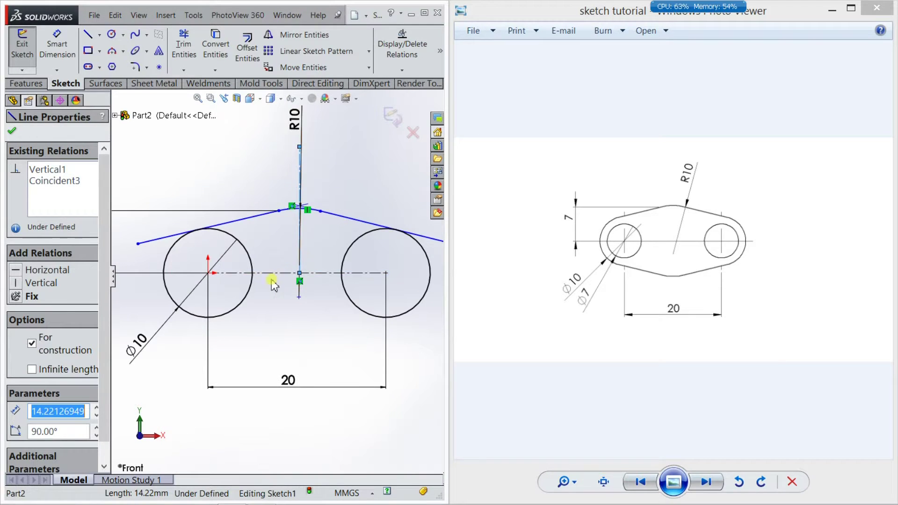
# Step: Inspect the existing relations on the vertical centerline
pyautogui.click(11, 130)
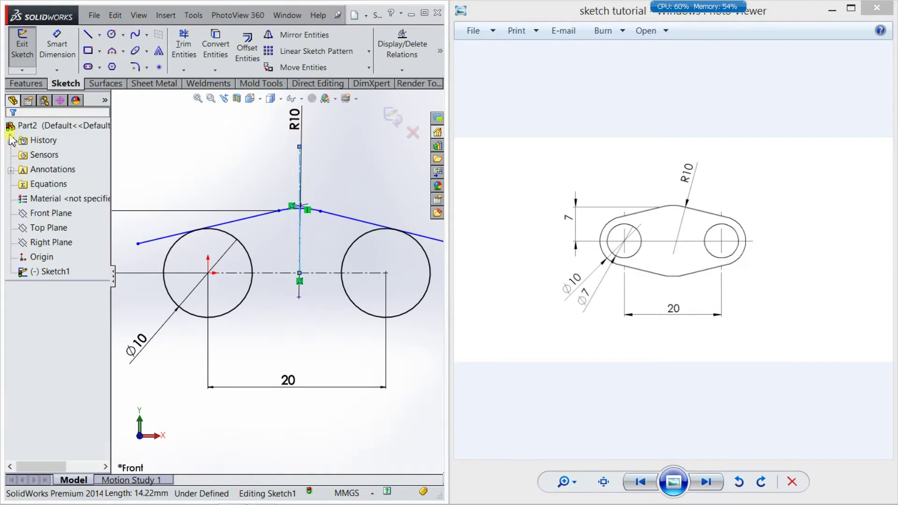
pyautogui.click(409, 69)
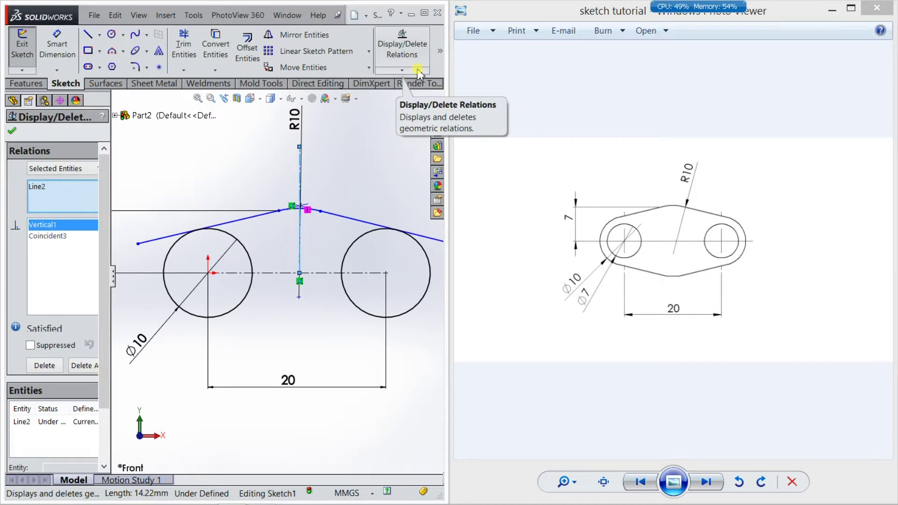
pyautogui.click(12, 129)
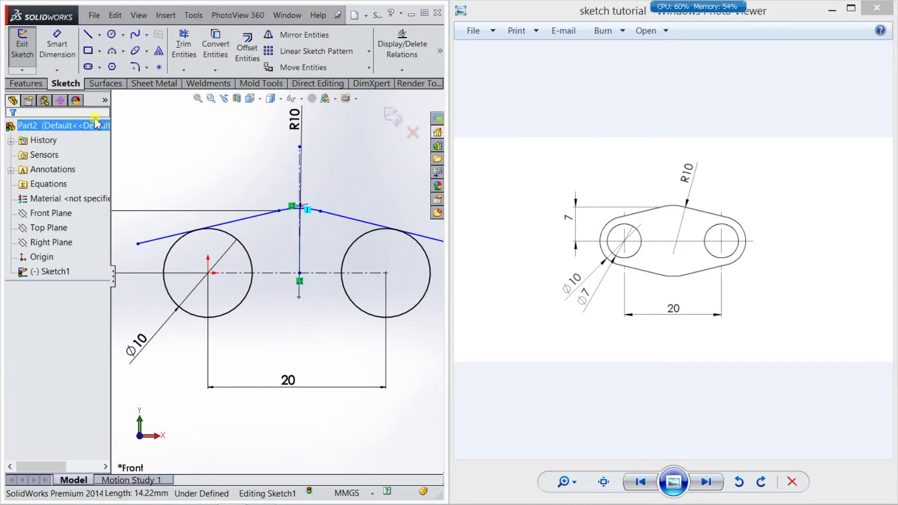
# Step: Add a Midpoint relation between the vertical centerline's lower end and the horizontal centerline
pyautogui.click(402, 70)
pyautogui.click(400, 101)
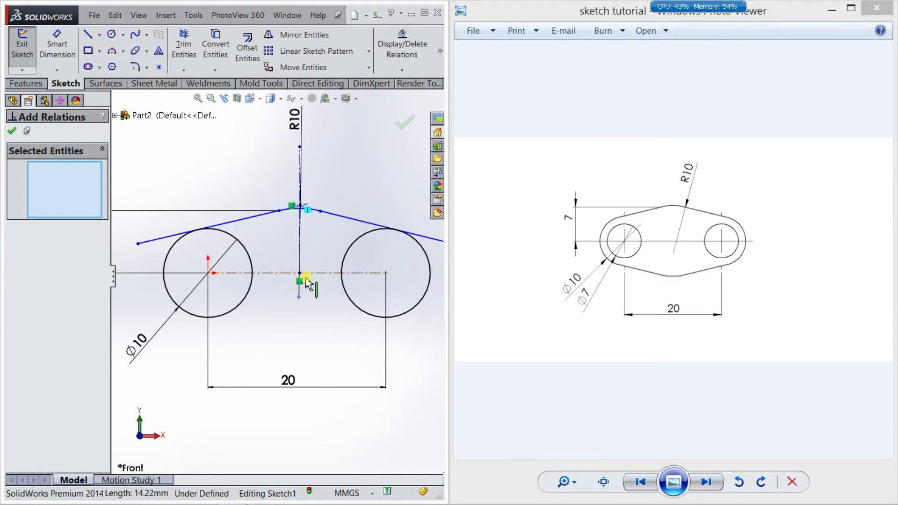
pyautogui.click(298, 275)
pyautogui.click(294, 275)
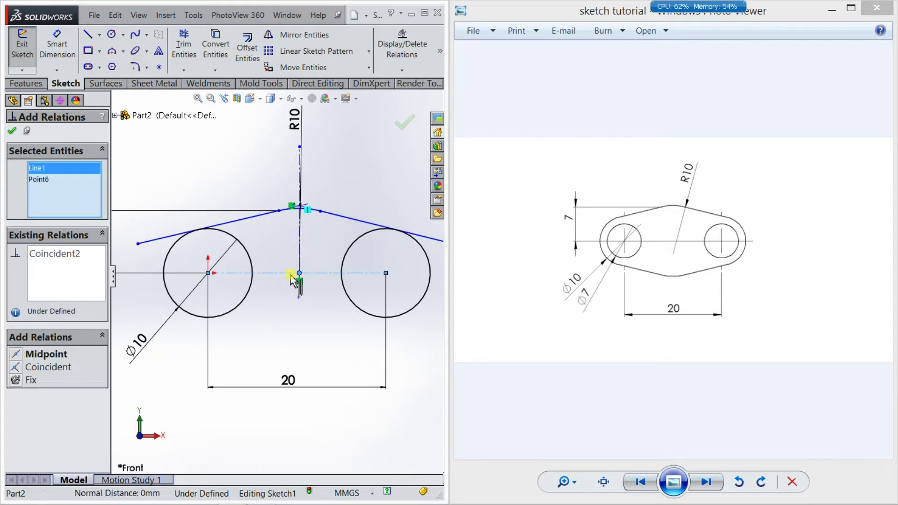
pyautogui.click(15, 356)
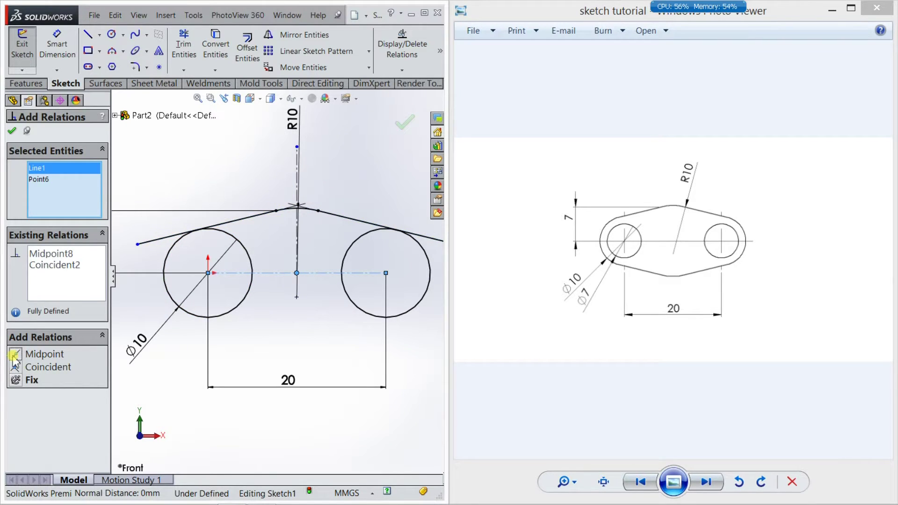
pyautogui.click(11, 131)
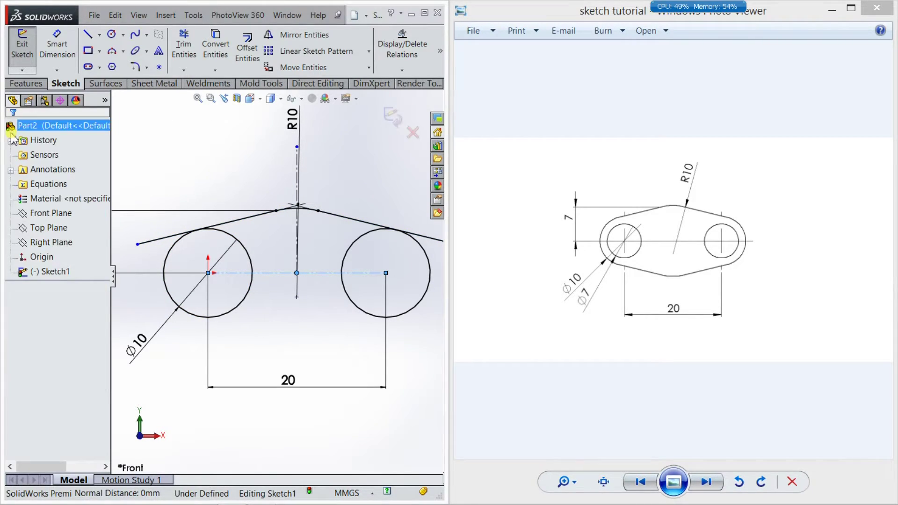
pyautogui.press('f')
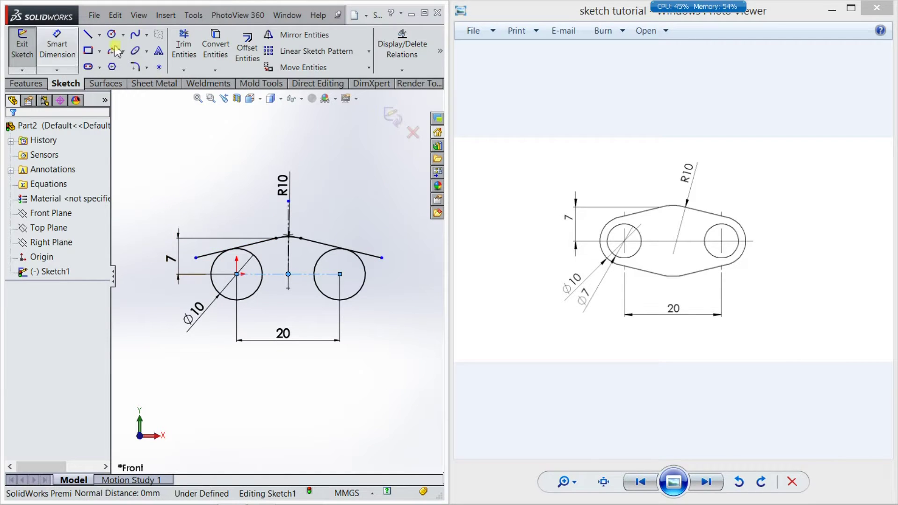
# Step: Power-trim the tangent lines' overhangs past the right and left circles
pyautogui.click(185, 57)
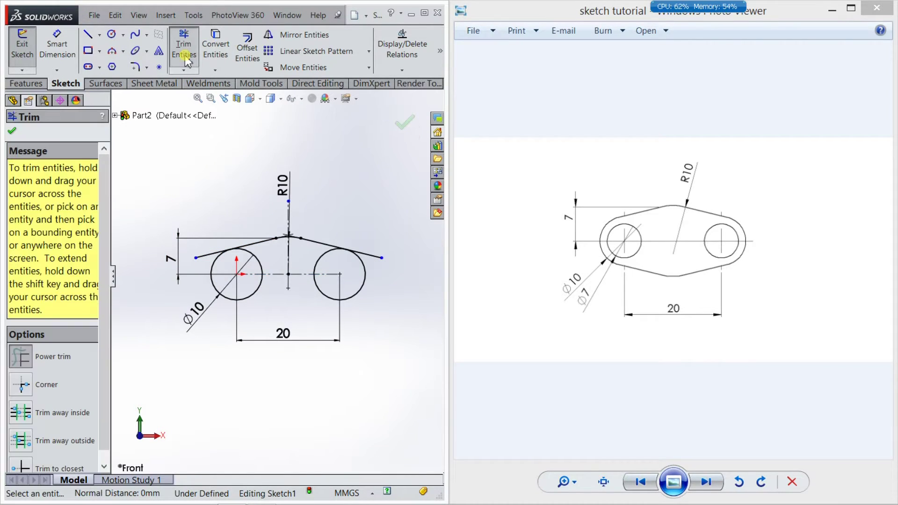
pyautogui.click(30, 361)
pyautogui.scroll(-3, 366, 258)
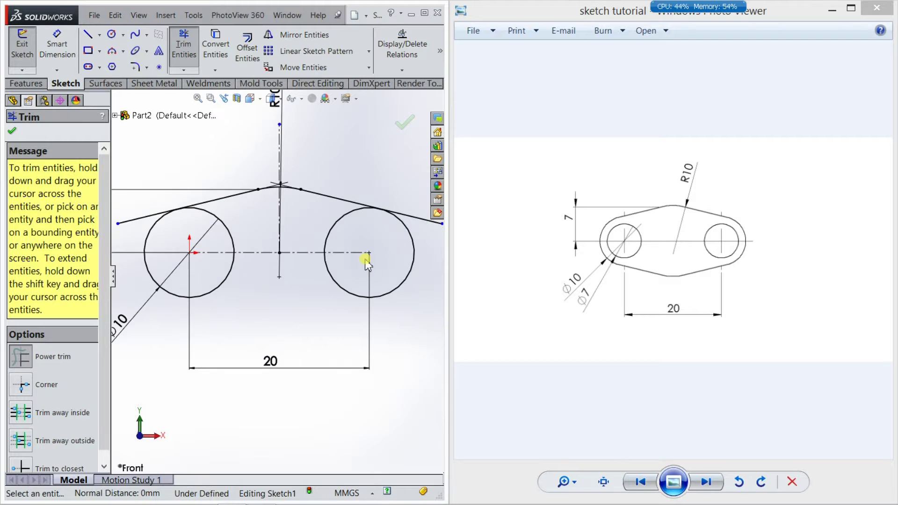
pyautogui.scroll(3, 370, 260)
pyautogui.moveTo(371, 234); pyautogui.dragTo(367, 248)
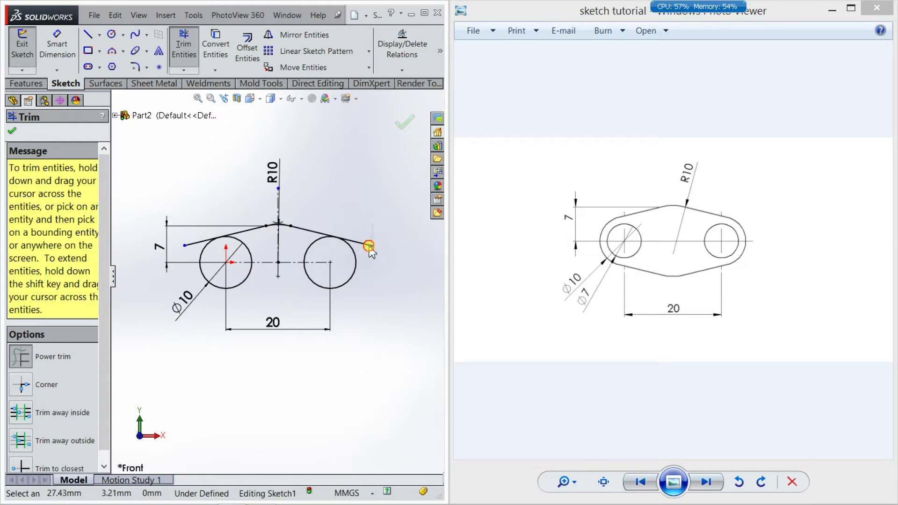
pyautogui.scroll(-2, 355, 253)
pyautogui.scroll(-1, 290, 238)
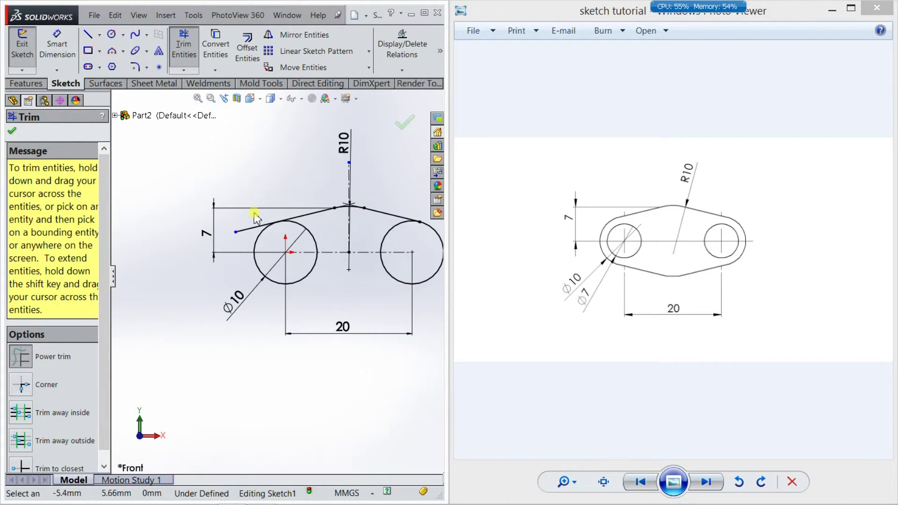
pyautogui.moveTo(248, 228); pyautogui.dragTo(244, 236)
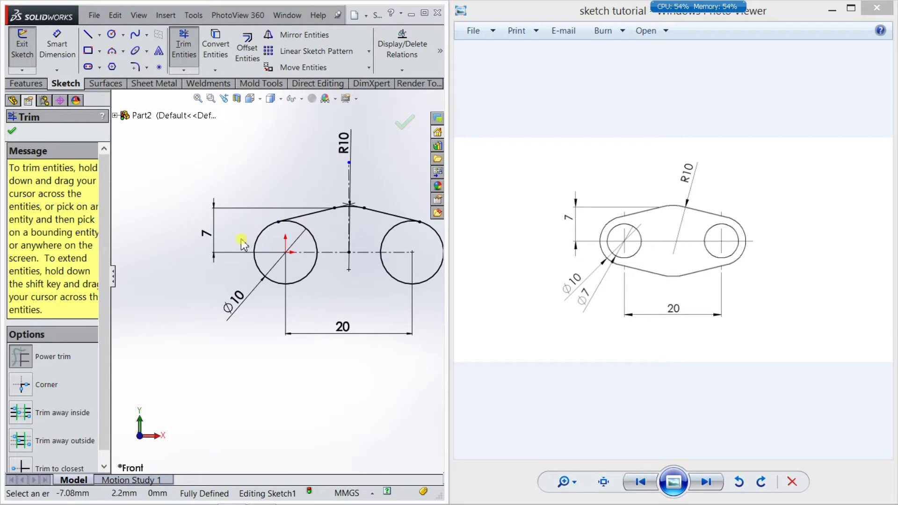
pyautogui.scroll(2, 241, 241)
pyautogui.scroll(-2, 334, 293)
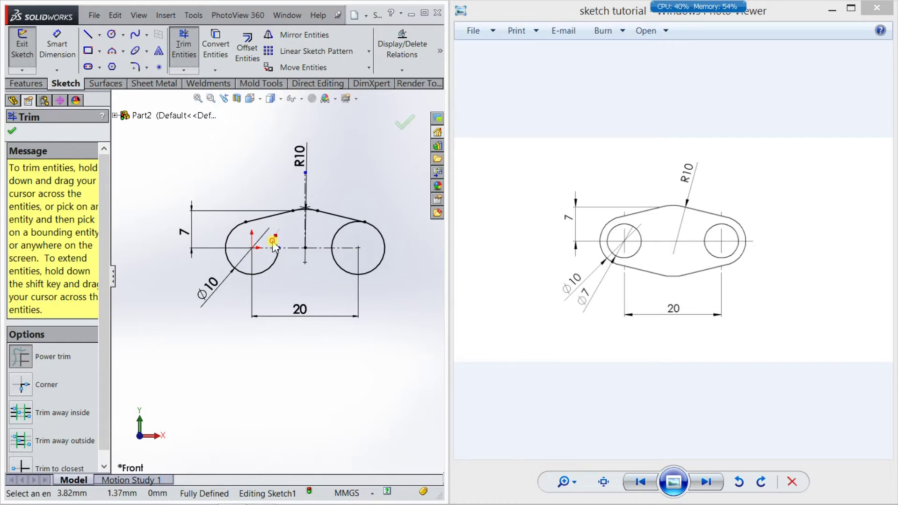
# Step: Trim an arc of the right circle, then undo the circle trims so both circles are whole
pyautogui.moveTo(329, 225); pyautogui.dragTo(348, 238)
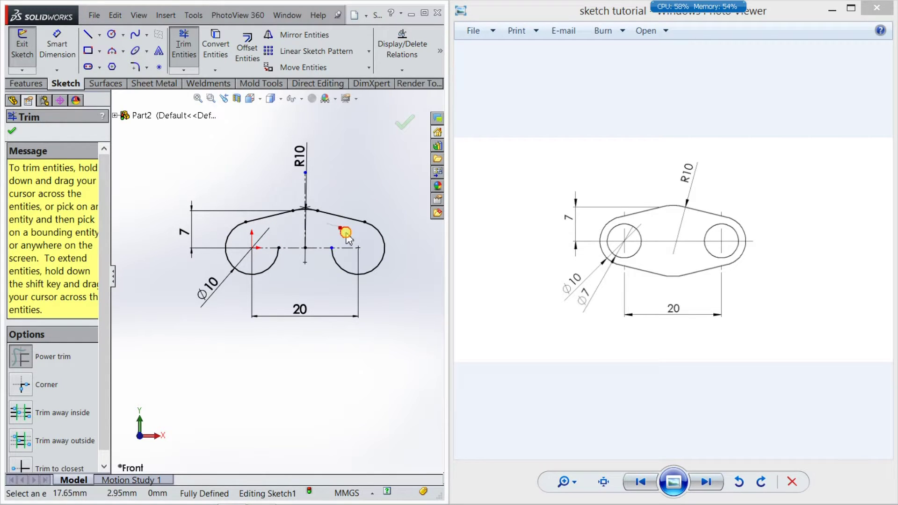
pyautogui.click(11, 132)
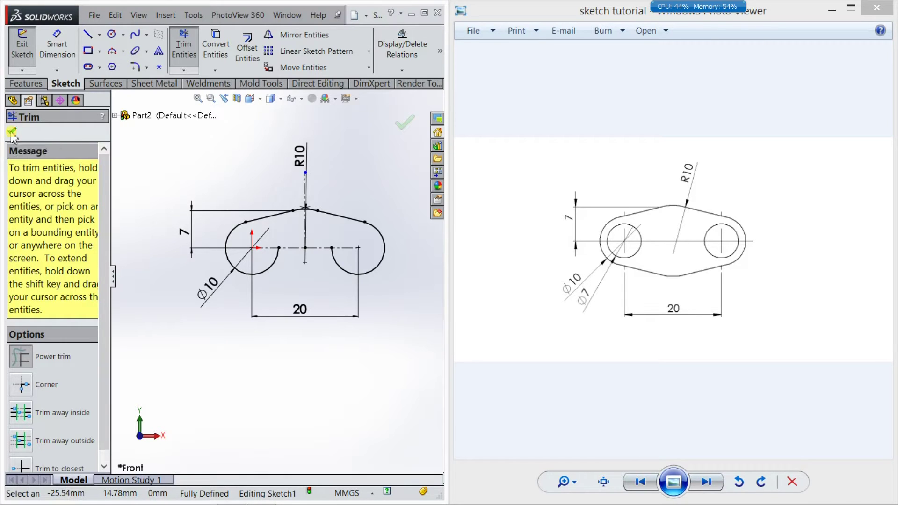
pyautogui.hotkey('ctrl', 'z')
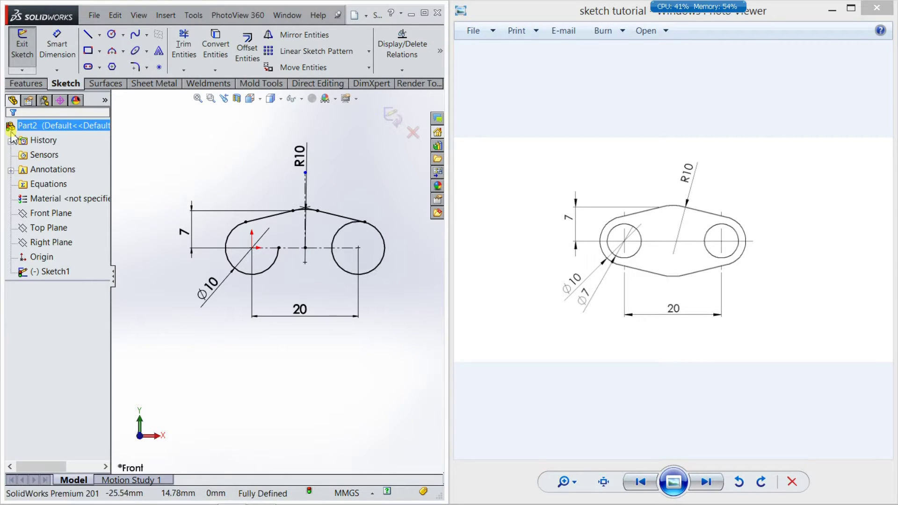
pyautogui.hotkey('ctrl', 'z')
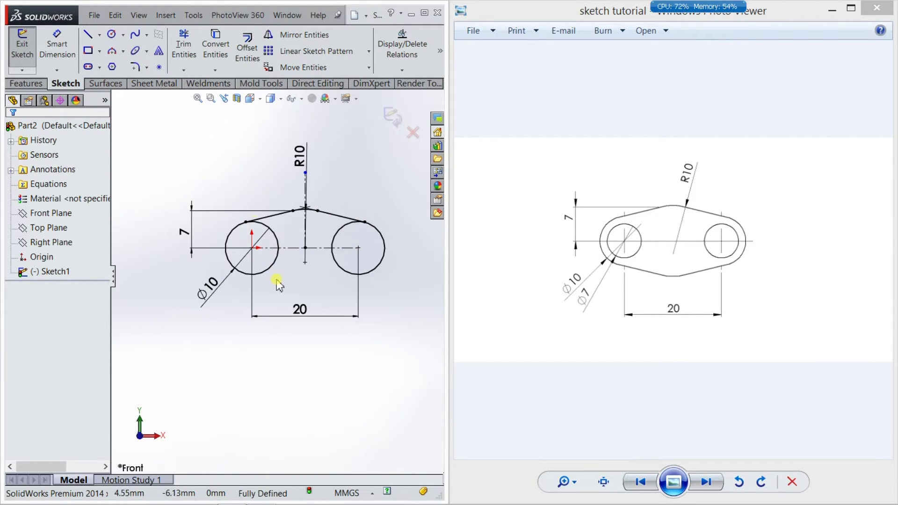
pyautogui.click(304, 38)
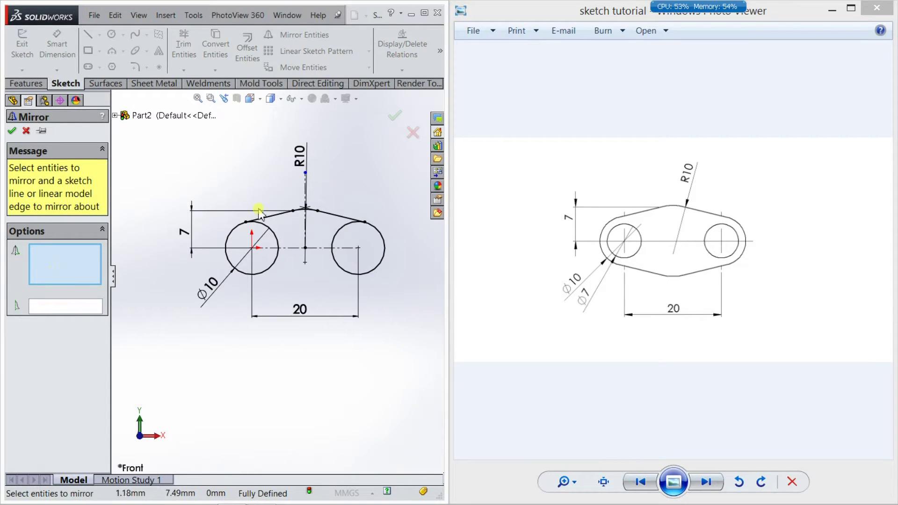
# Step: Mirror both upper tangent lines and the R10 arc about the horizontal centerline
pyautogui.click(280, 214)
pyautogui.scroll(-3, 298, 206)
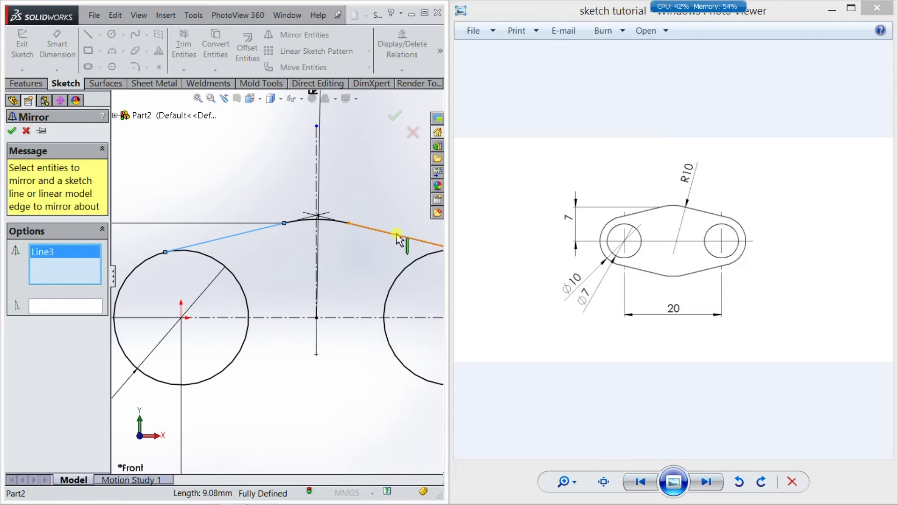
pyautogui.click(397, 238)
pyautogui.scroll(-3, 367, 232)
pyautogui.click(293, 219)
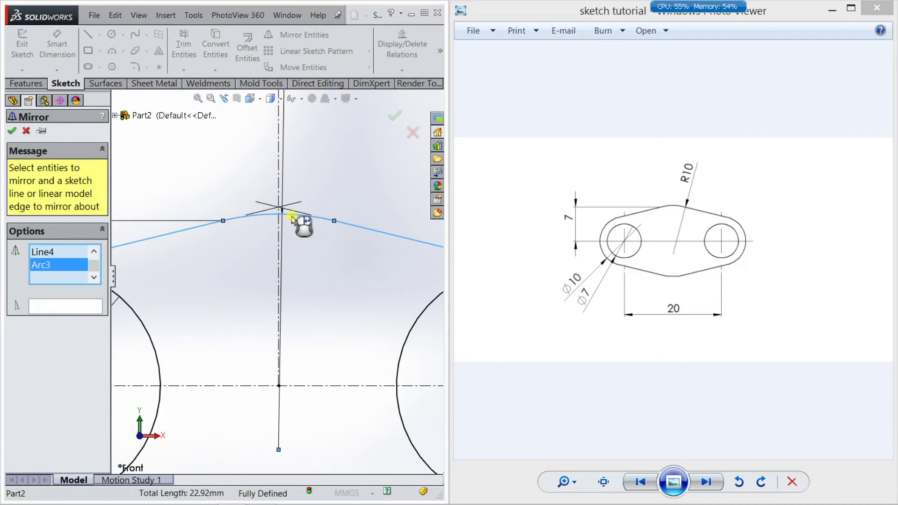
pyautogui.scroll(5, 297, 216)
pyautogui.click(71, 308)
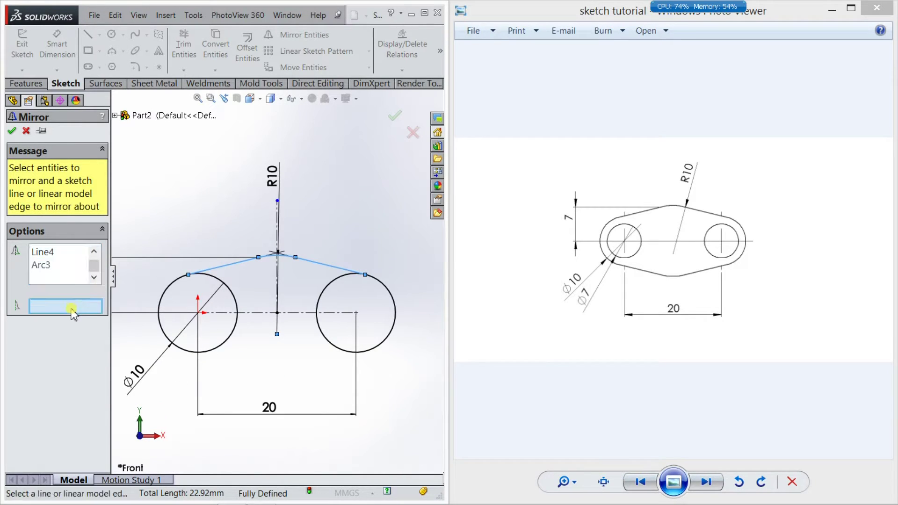
pyautogui.click(258, 313)
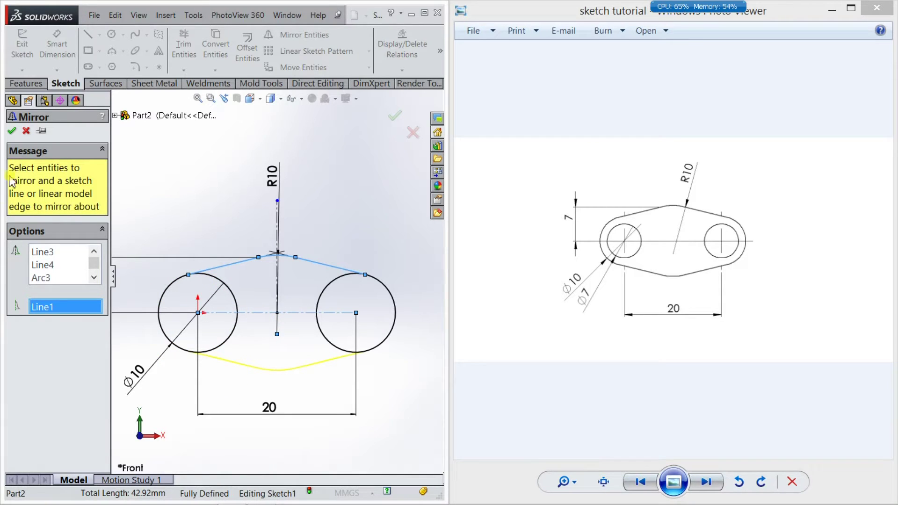
pyautogui.click(13, 131)
pyautogui.scroll(2, 252, 185)
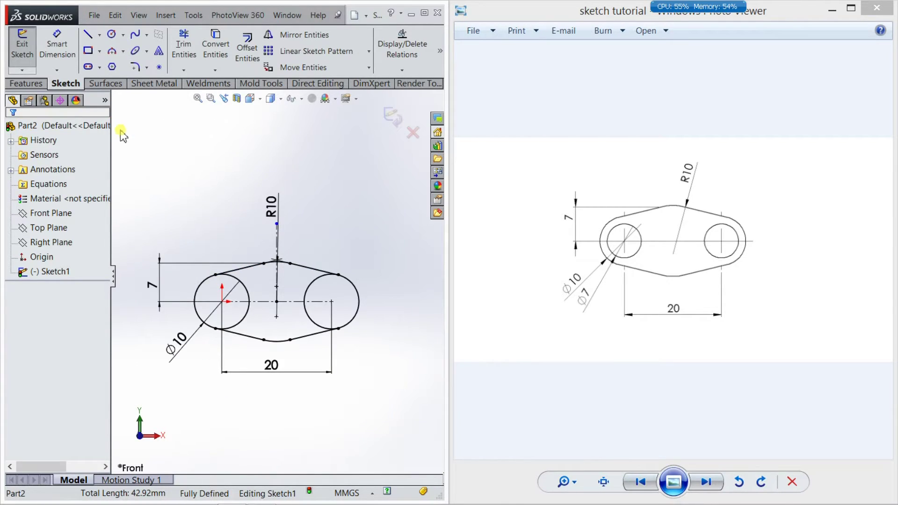
# Step: Trim the inner arcs of the left and right circles, leaving rounded Ø10 ends
pyautogui.click(184, 46)
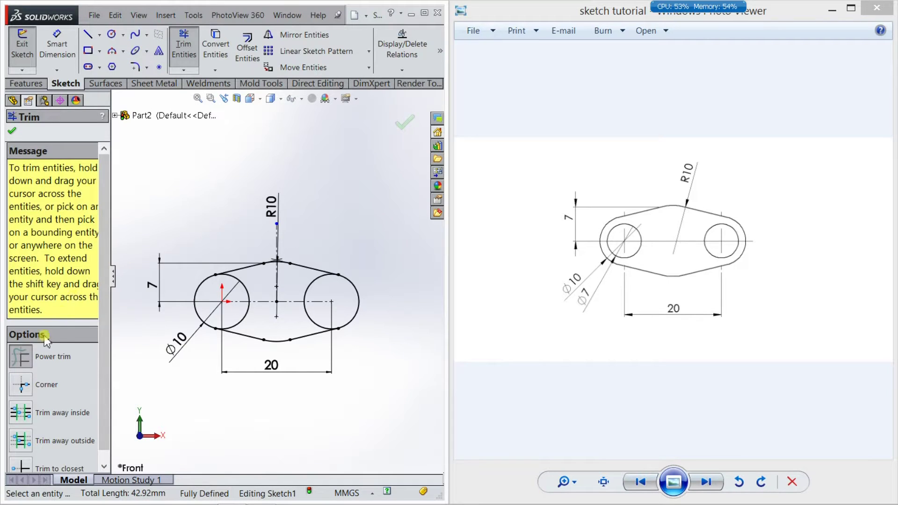
pyautogui.scroll(-3, 255, 289)
pyautogui.click(238, 297)
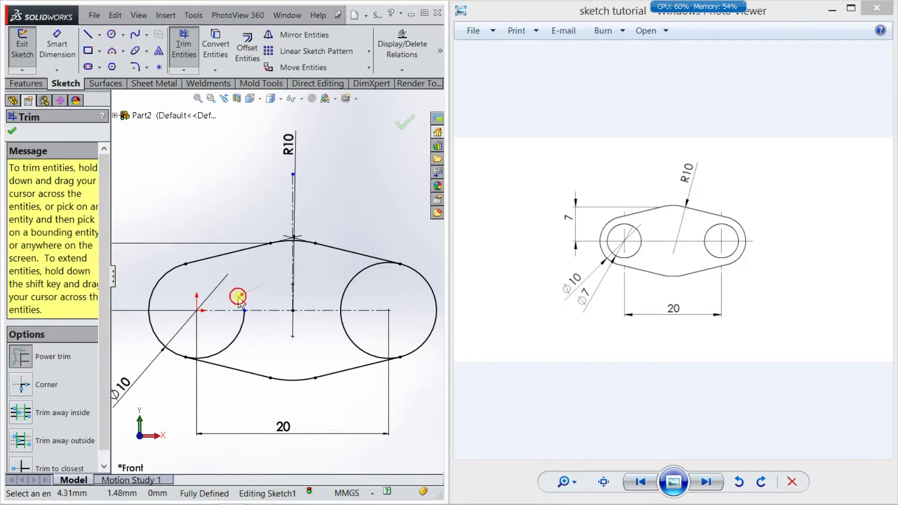
pyautogui.click(222, 348)
pyautogui.moveTo(319, 356); pyautogui.dragTo(369, 291)
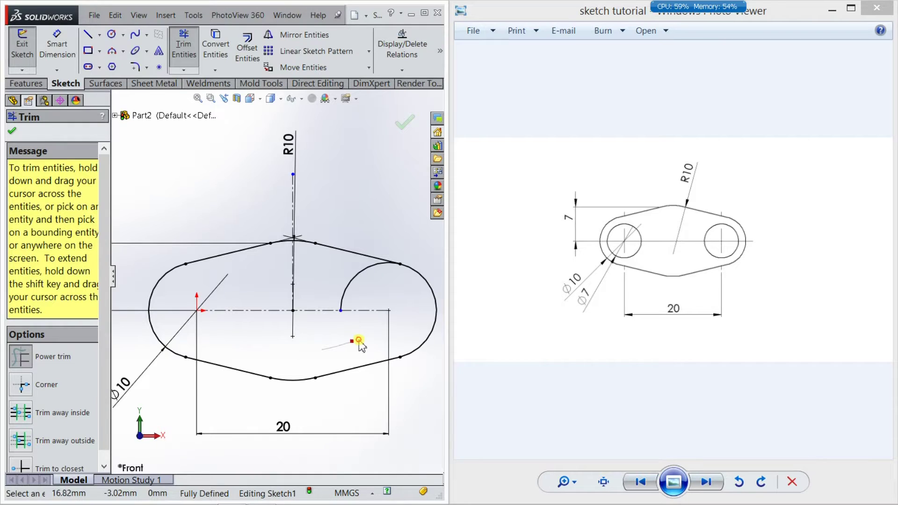
pyautogui.scroll(1, 374, 294)
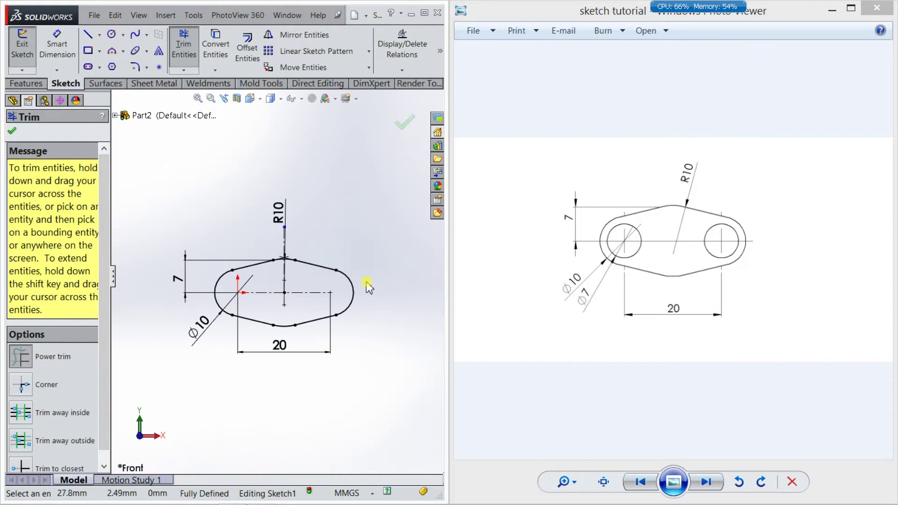
pyautogui.scroll(-1, 285, 255)
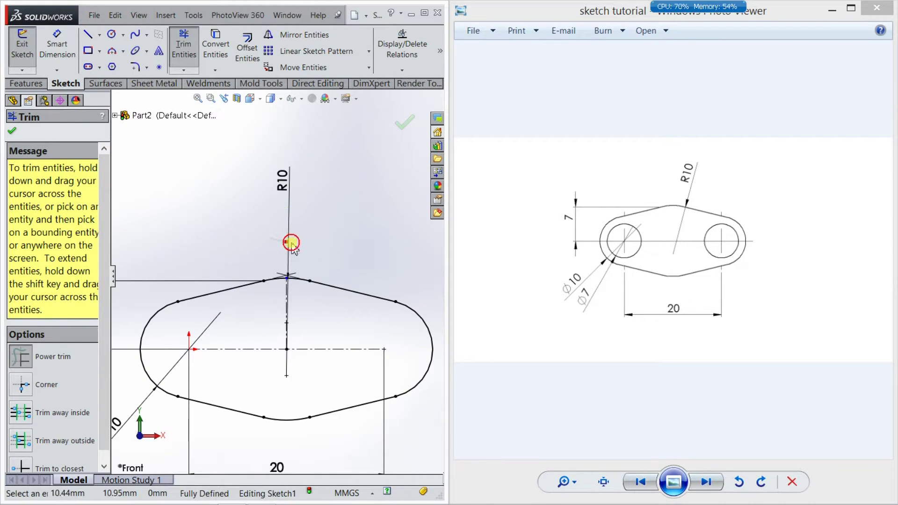
pyautogui.scroll(3, 309, 238)
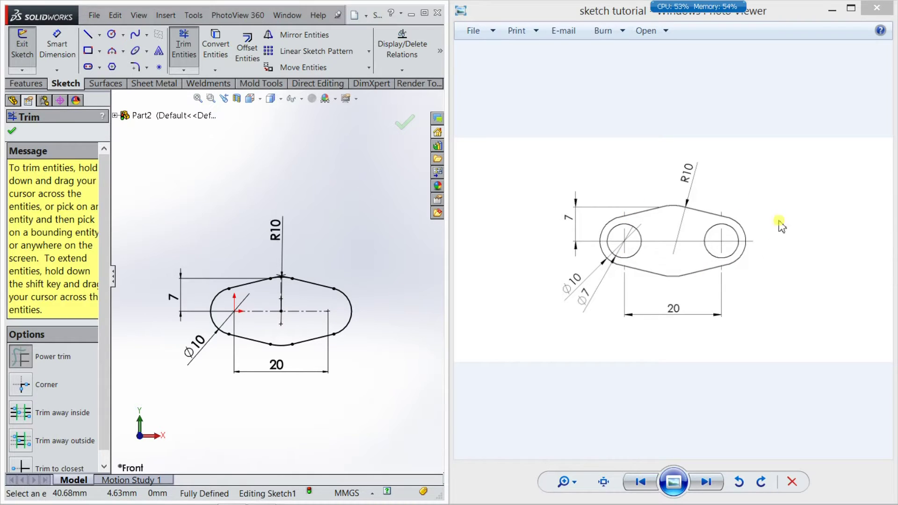
pyautogui.click(9, 135)
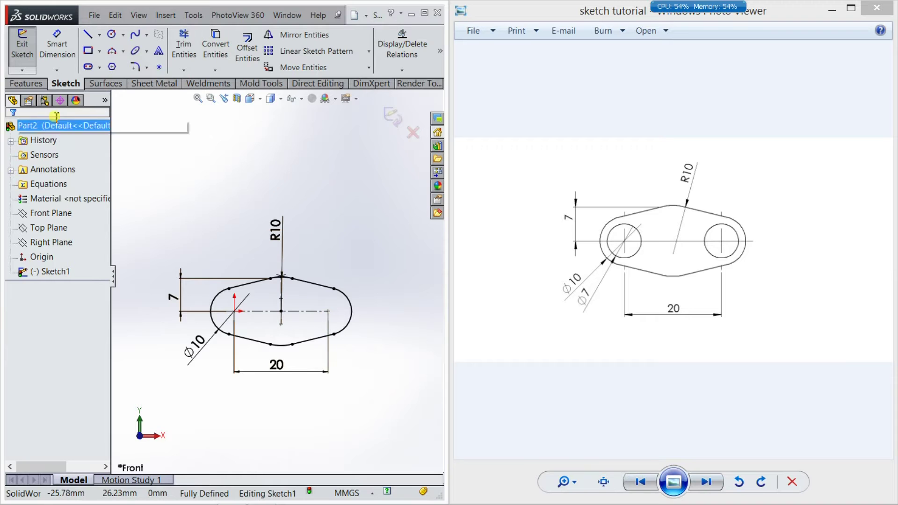
# Step: Draw two hole circles centred on the left and right slot centres
pyautogui.click(112, 35)
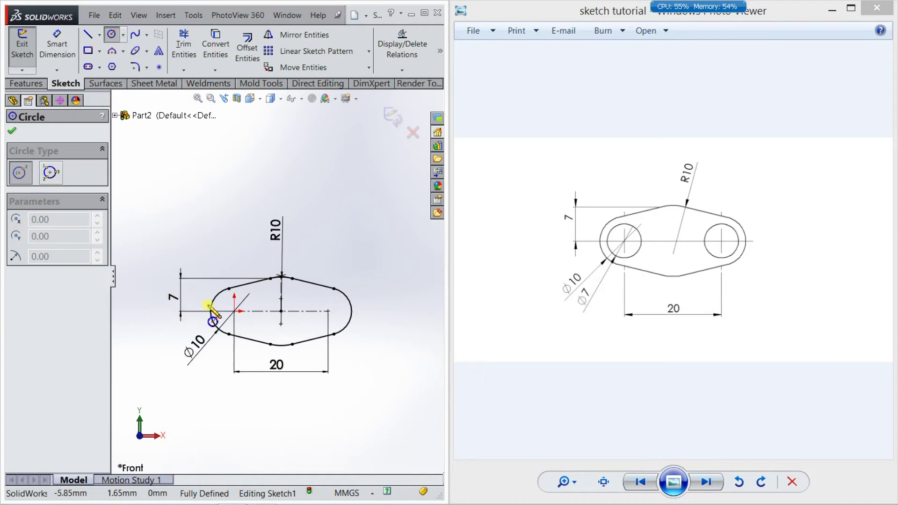
pyautogui.scroll(-3, 226, 301)
pyautogui.scroll(-1, 280, 313)
pyautogui.click(296, 308)
pyautogui.click(311, 263)
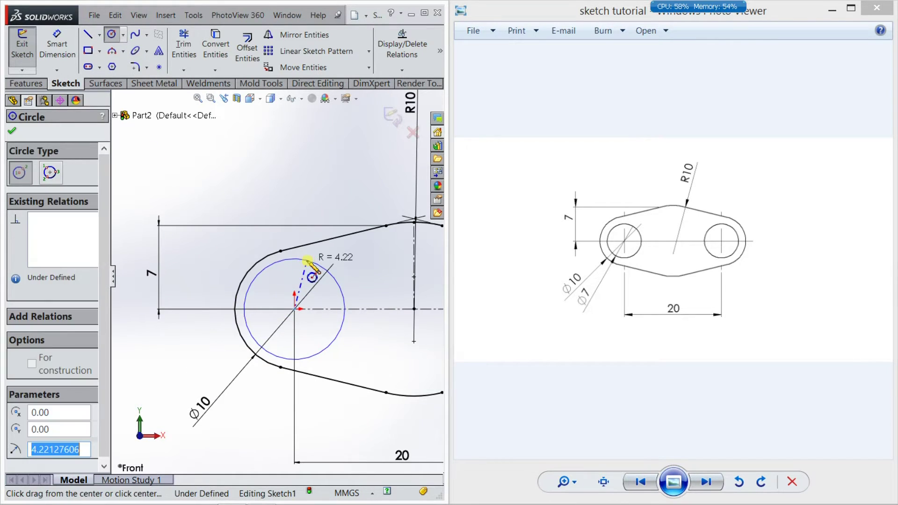
pyautogui.scroll(2, 323, 287)
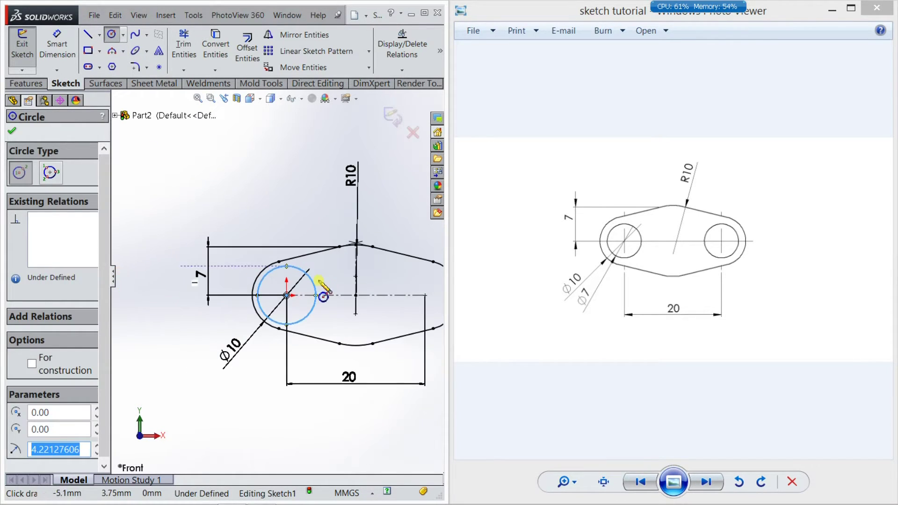
pyautogui.click(425, 295)
pyautogui.click(403, 315)
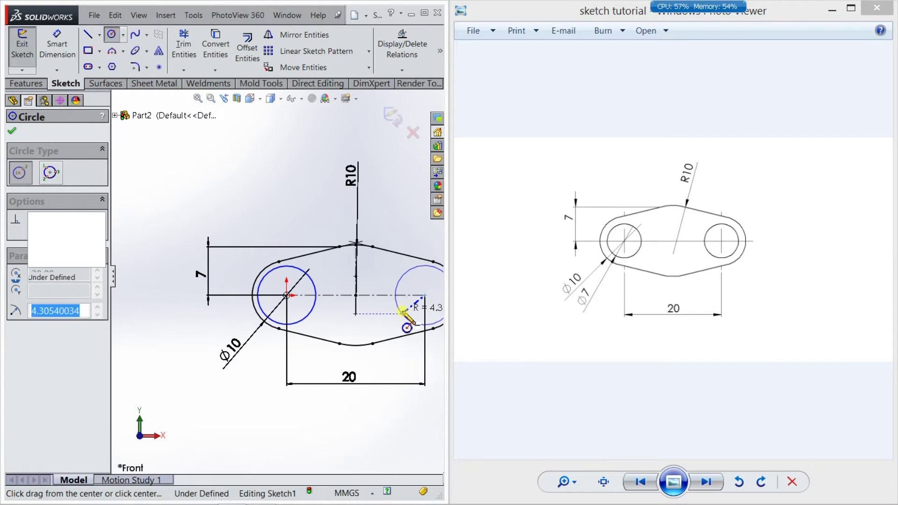
pyautogui.click(13, 133)
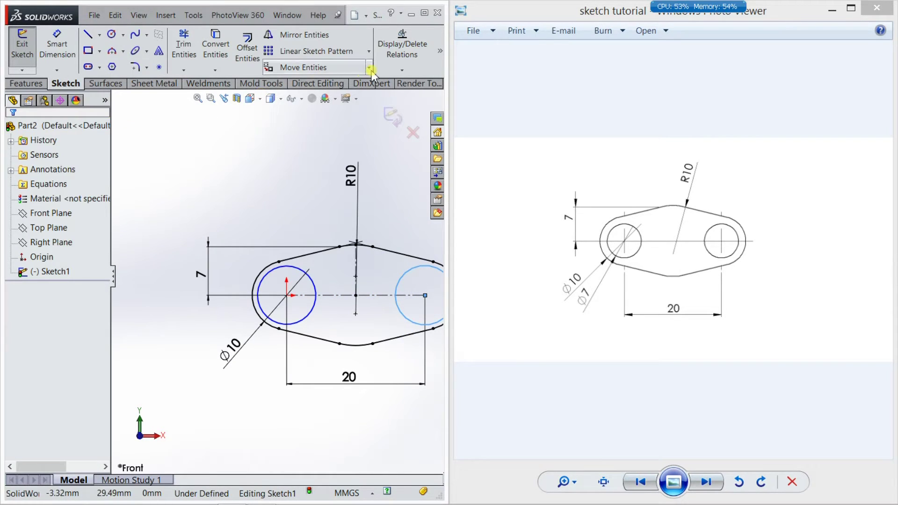
# Step: Add an Equal relation between the two hole circles and check the left circle's relations
pyautogui.click(402, 70)
pyautogui.click(402, 102)
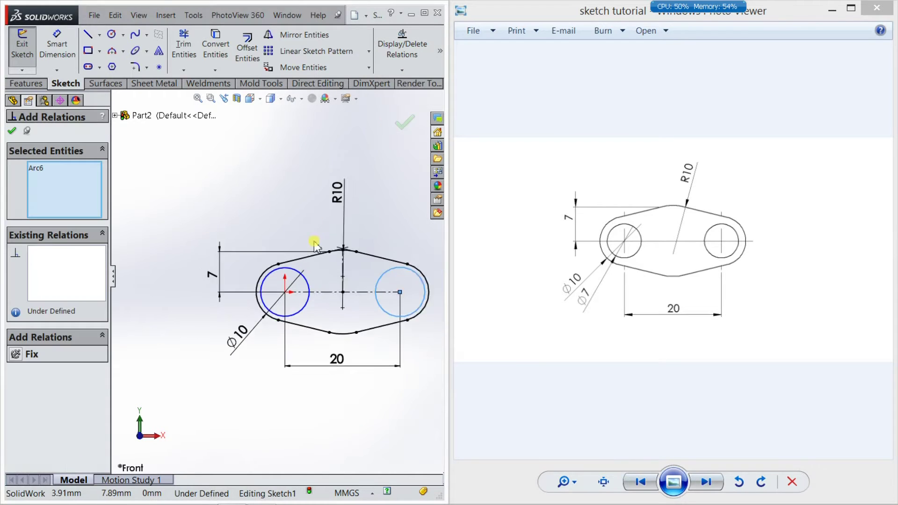
pyautogui.scroll(2, 309, 262)
pyautogui.scroll(-1, 290, 287)
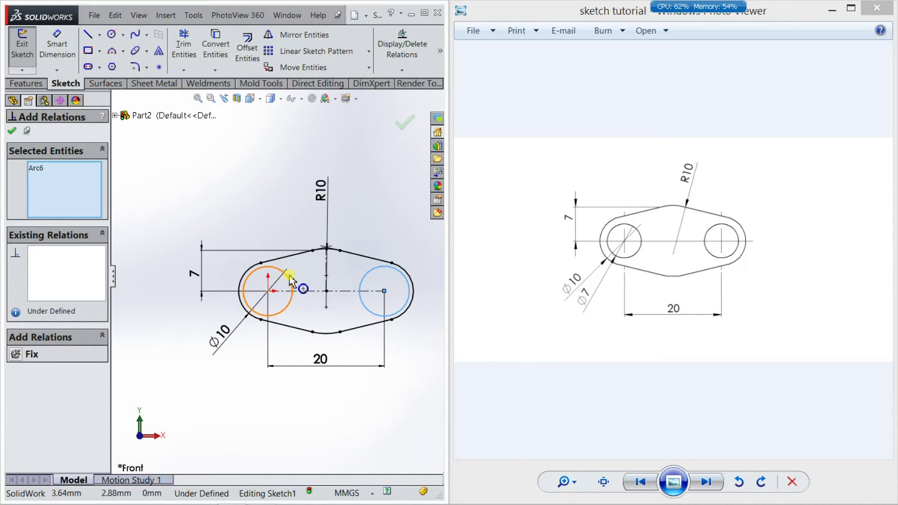
pyautogui.click(289, 289)
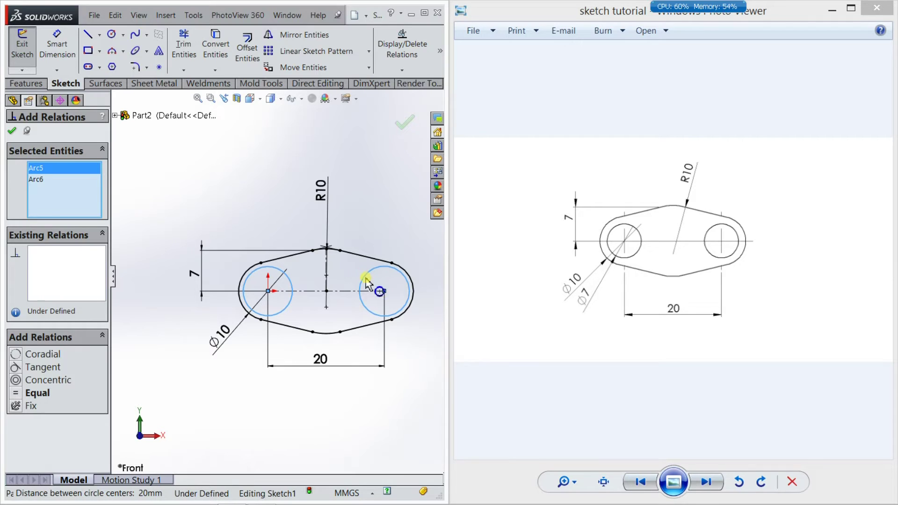
pyautogui.click(17, 394)
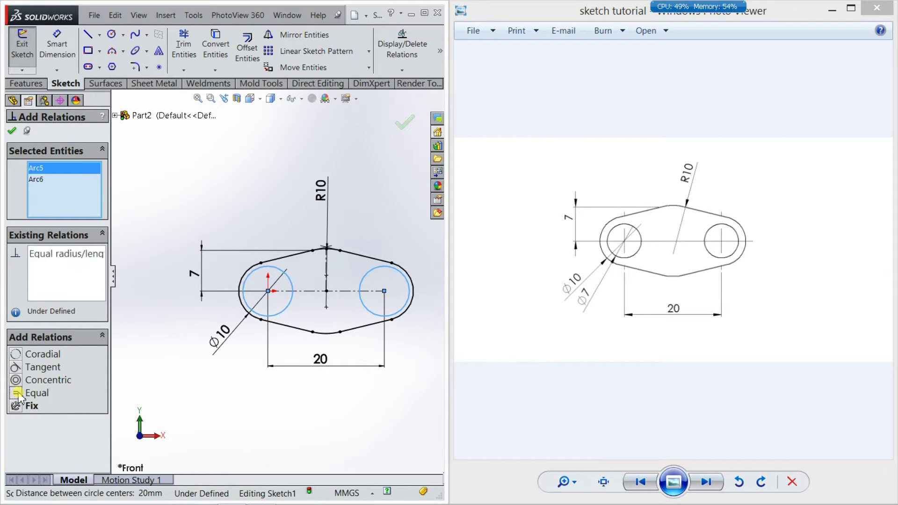
pyautogui.click(13, 131)
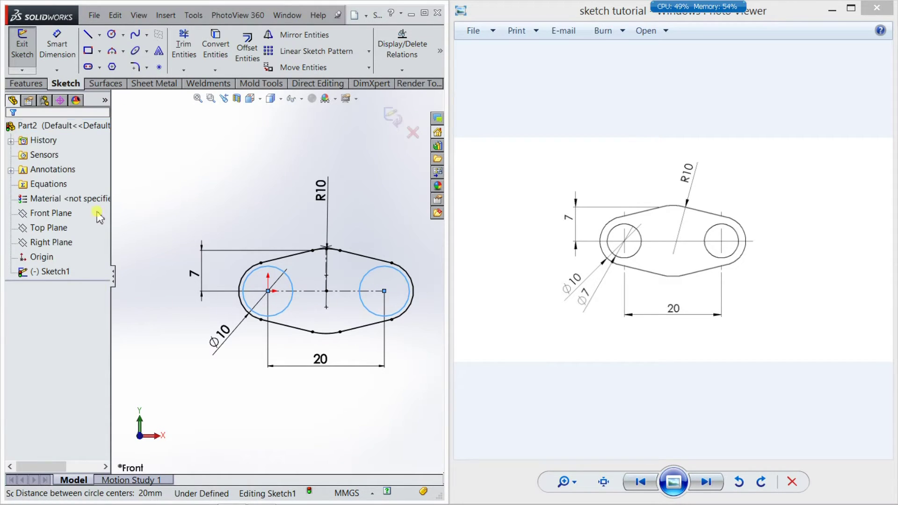
pyautogui.click(288, 308)
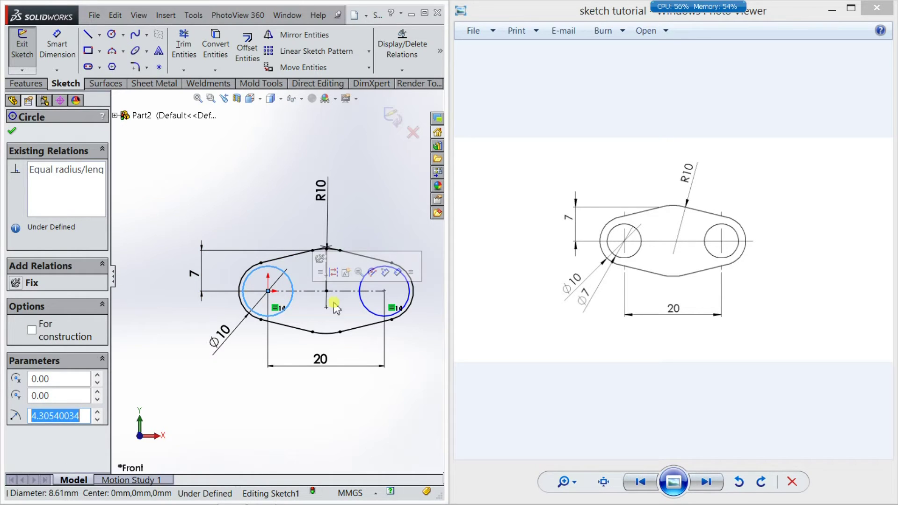
# Step: Give the left hole a Ø7 diameter dimension and exit the sketch
pyautogui.click(13, 131)
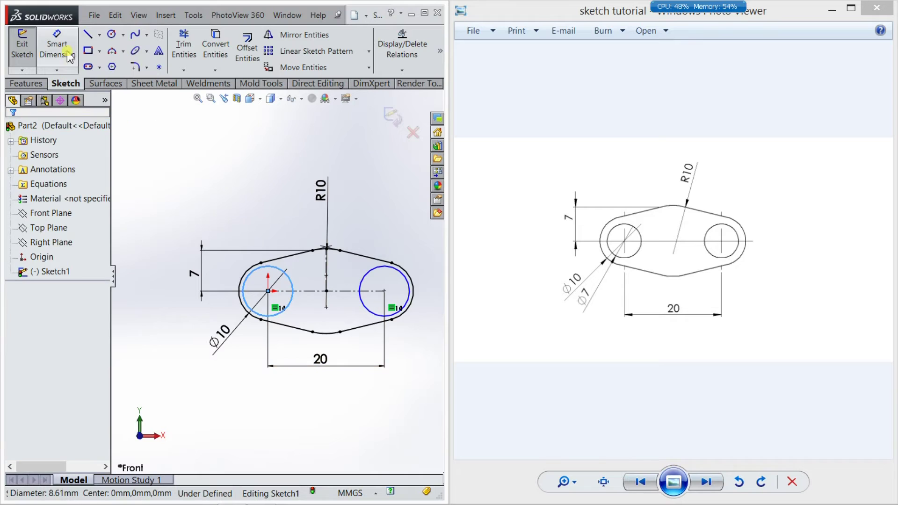
pyautogui.click(251, 310)
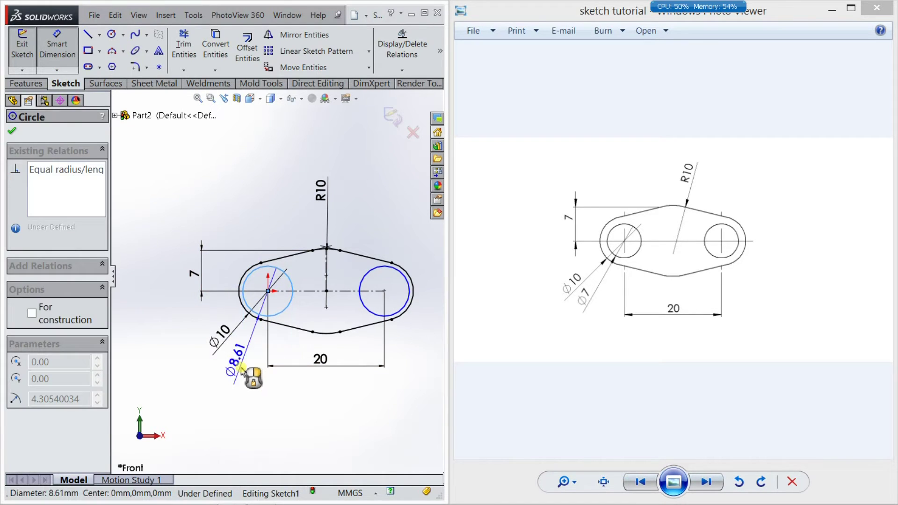
pyautogui.click(241, 371)
pyautogui.write('7')
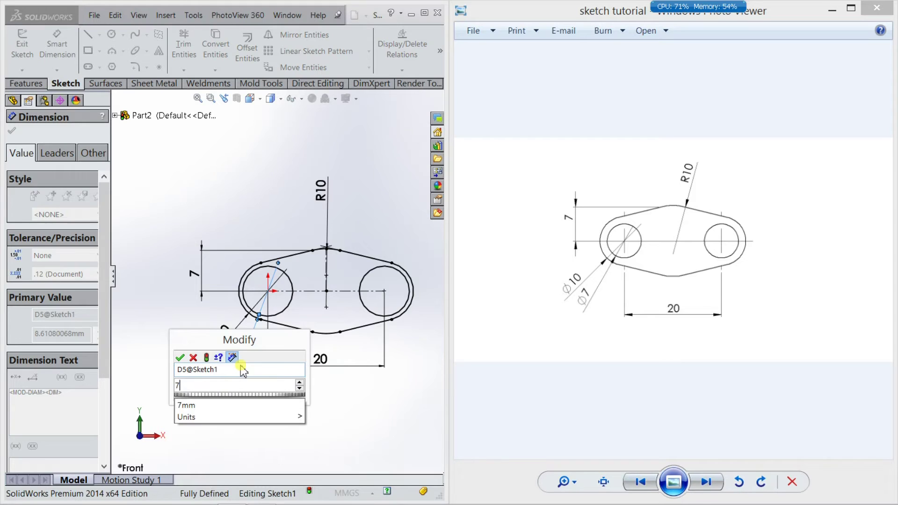
pyautogui.press('Return')
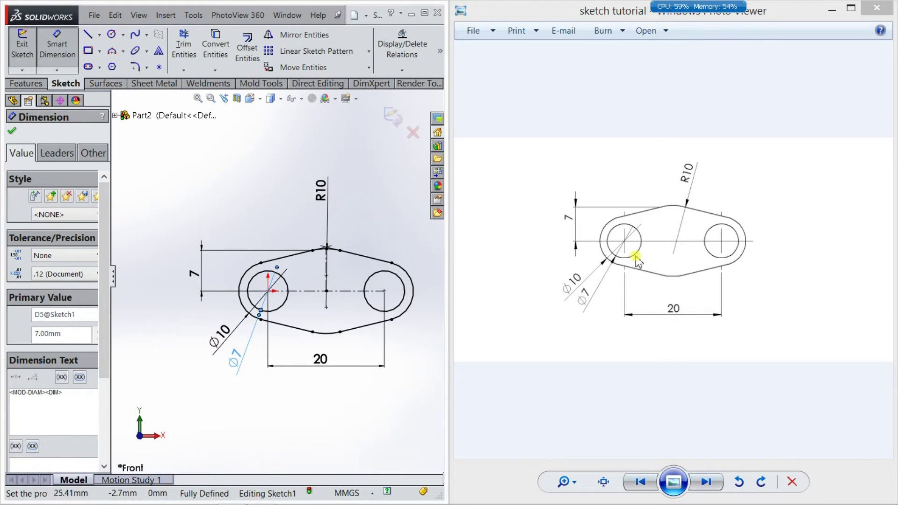
pyautogui.click(391, 117)
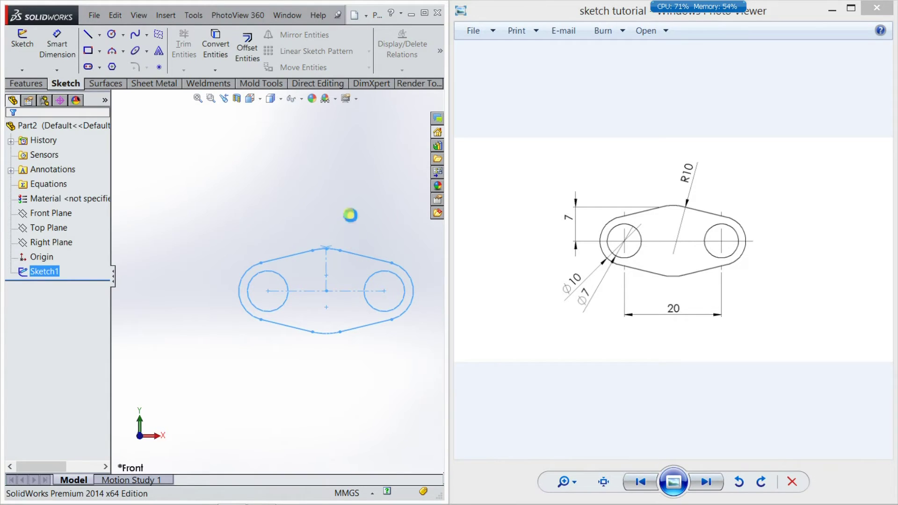
# Step: Reopen Sketch1 for editing from its right-click menu
pyautogui.click(350, 215)
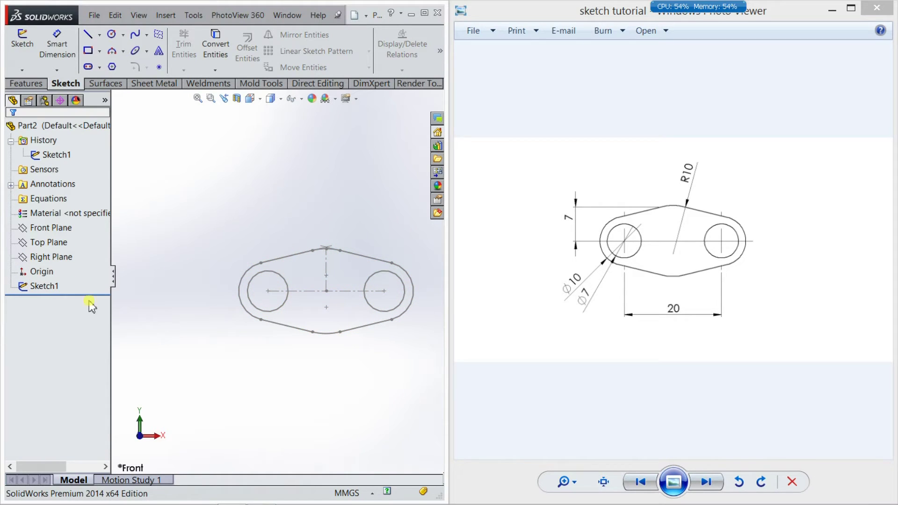
pyautogui.click(44, 286)
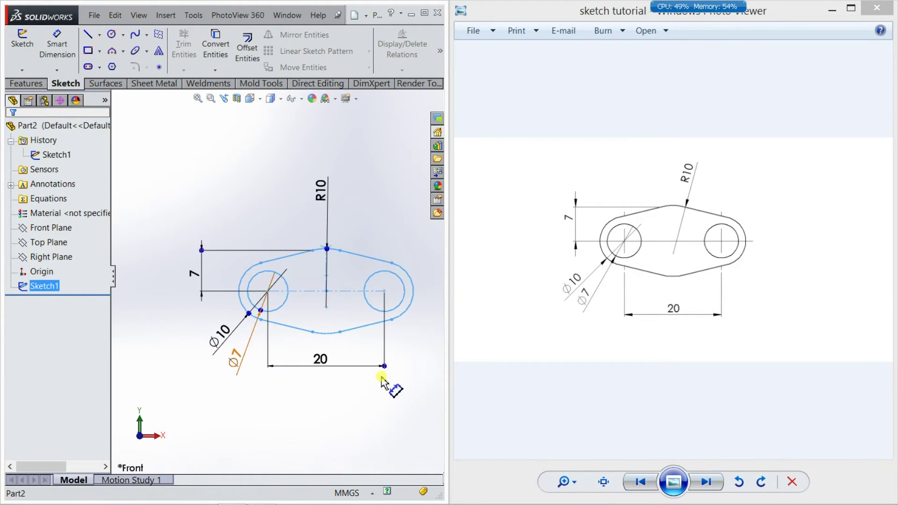
pyautogui.rightClick(55, 292)
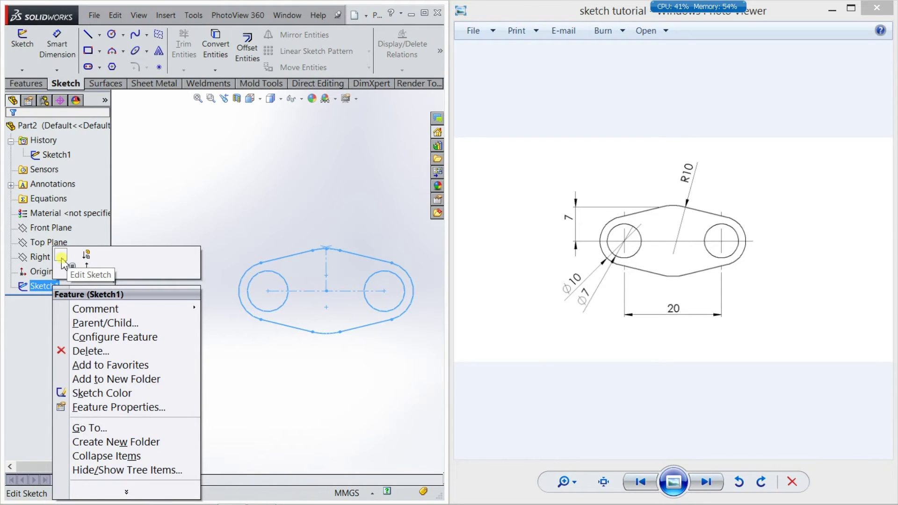
pyautogui.click(62, 261)
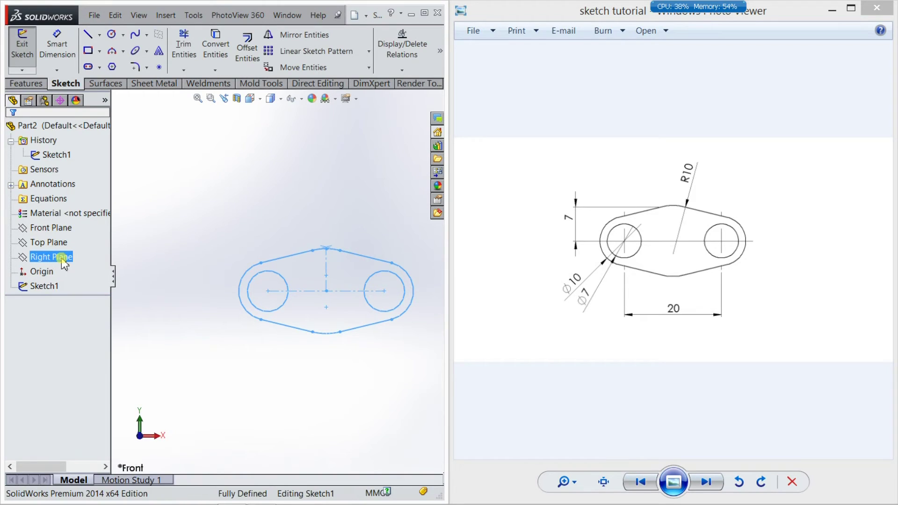
# Step: Change the hole spacing to 21, restore it to 20, and close the reference image
pyautogui.scroll(3, 289, 215)
pyautogui.doubleClick(318, 341)
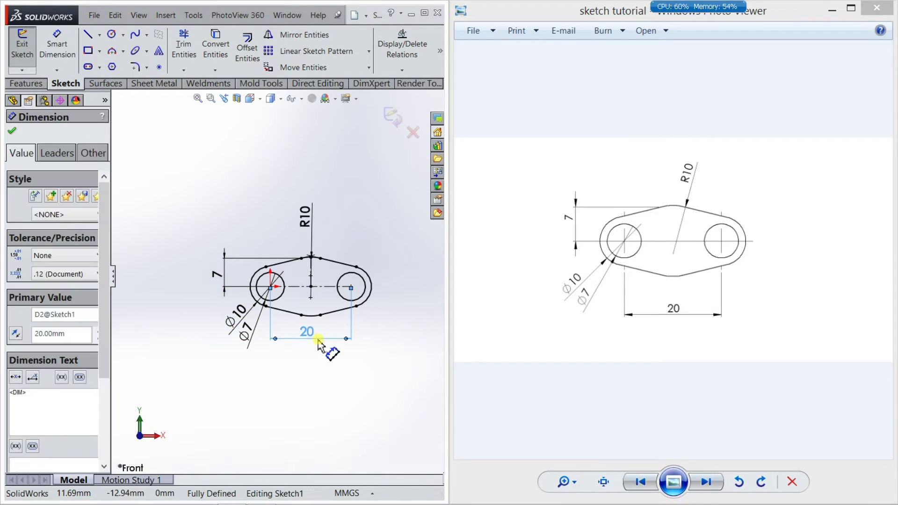
pyautogui.write('21')
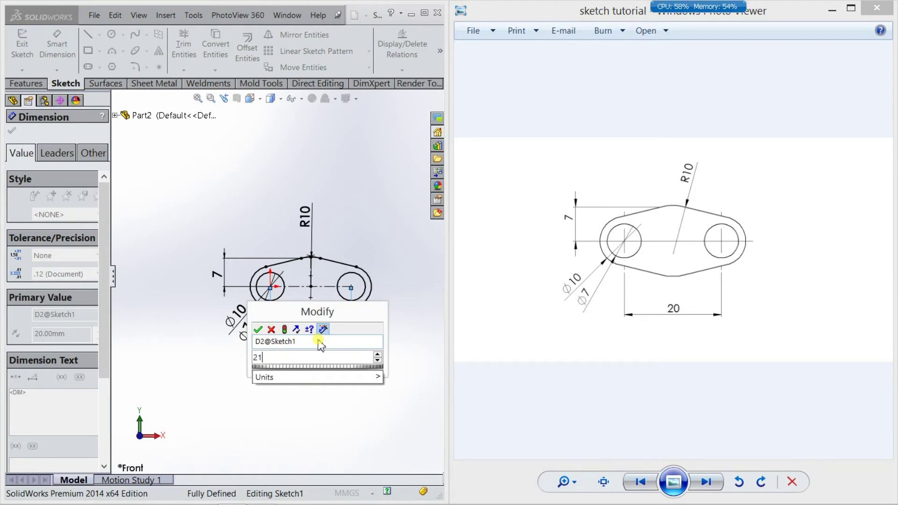
pyautogui.press('Return')
pyautogui.doubleClick(318, 341)
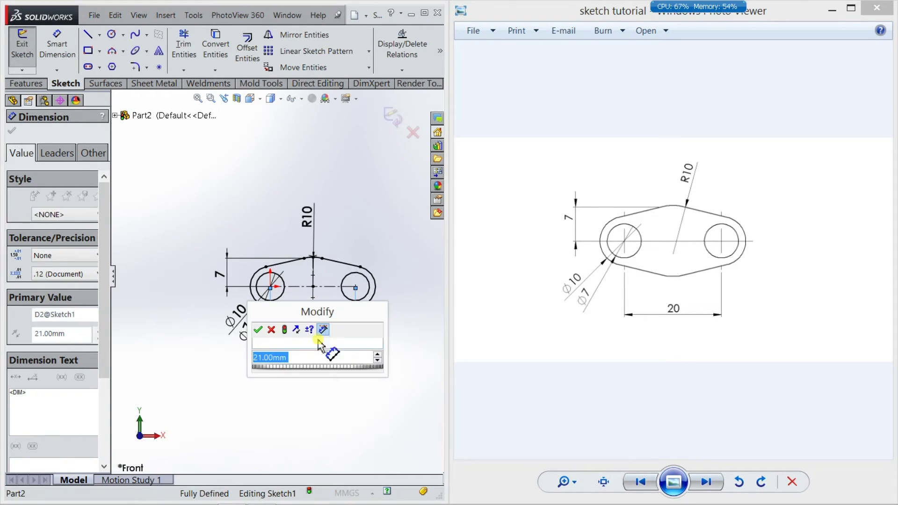
pyautogui.write('20')
pyautogui.press('Return')
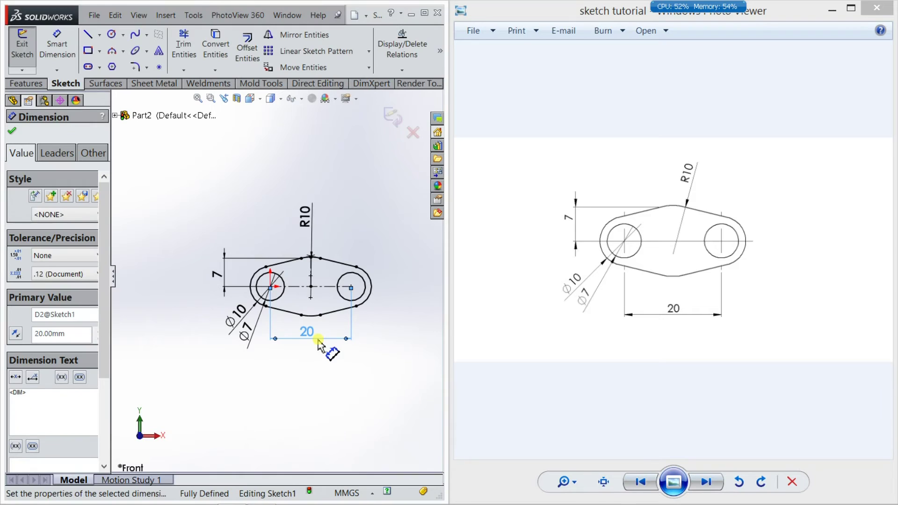
pyautogui.click(429, 314)
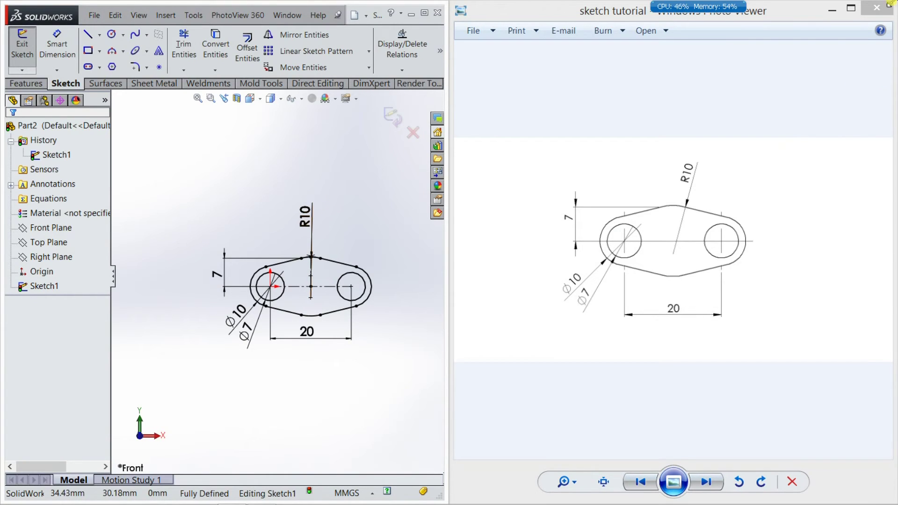
pyautogui.click(878, 7)
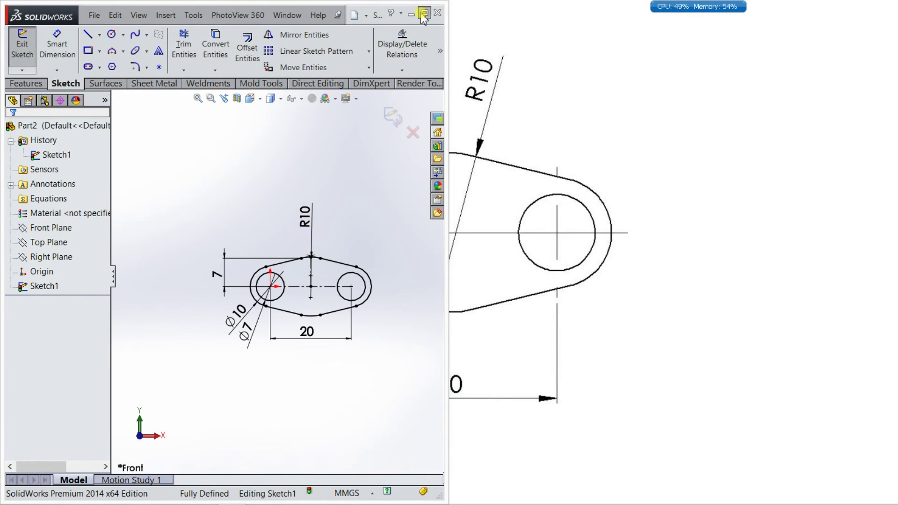
# Step: Maximize the SolidWorks window, zoom in, and exit Sketch1
pyautogui.click(424, 14)
pyautogui.scroll(-3, 560, 312)
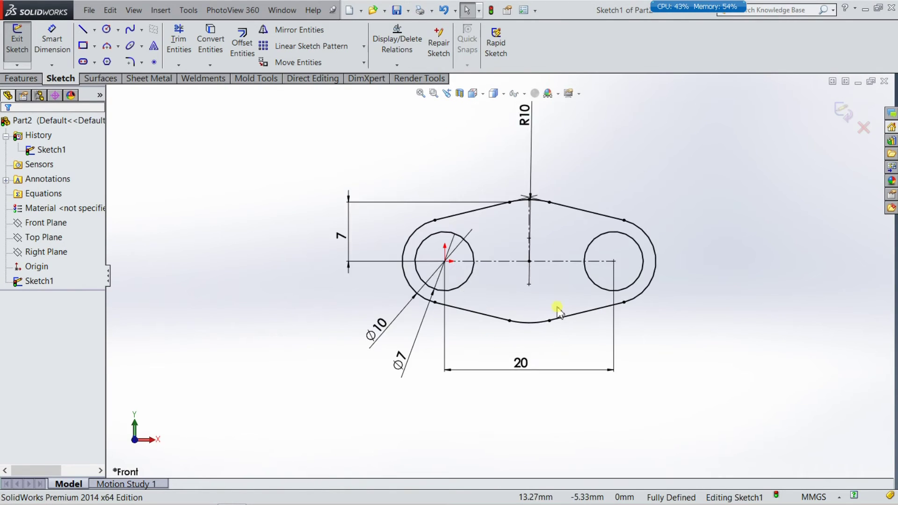
pyautogui.scroll(-1, 559, 311)
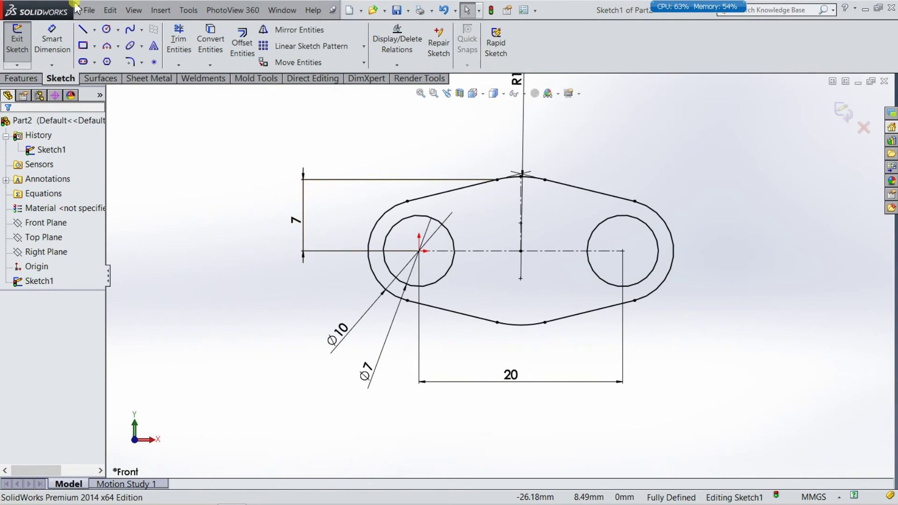
pyautogui.click(17, 49)
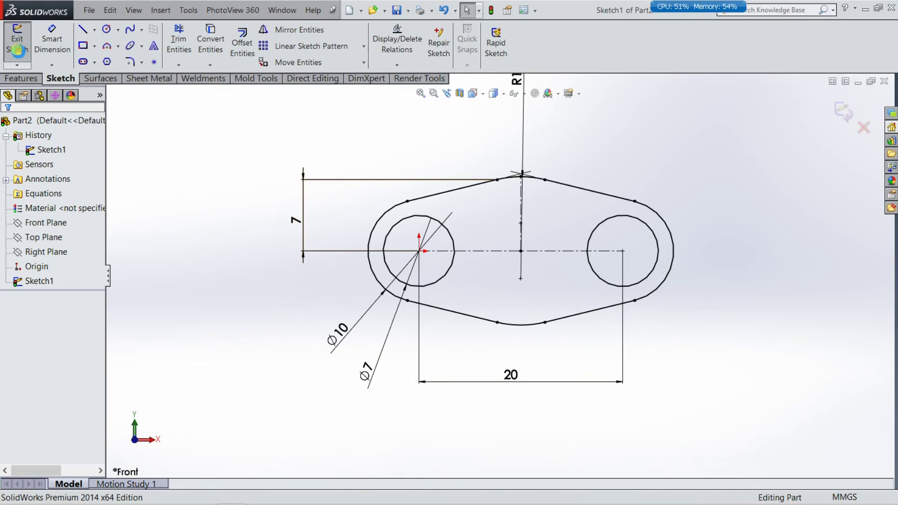
# Step: Save the part to the Desktop as Part2
pyautogui.click(89, 10)
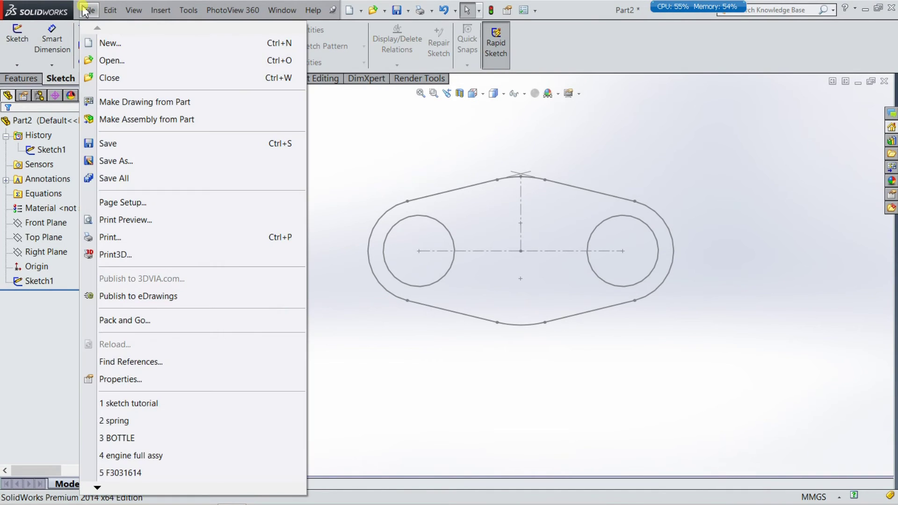
pyautogui.click(114, 144)
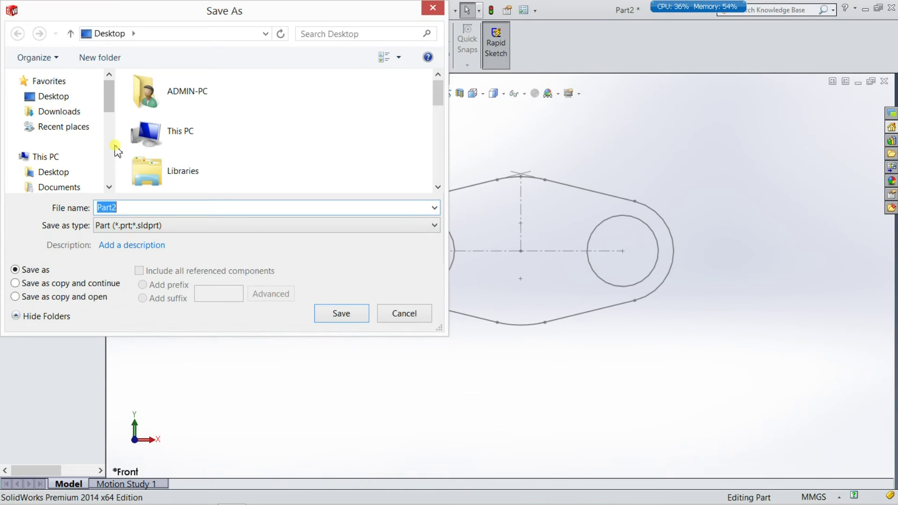
pyautogui.moveTo(53, 96)
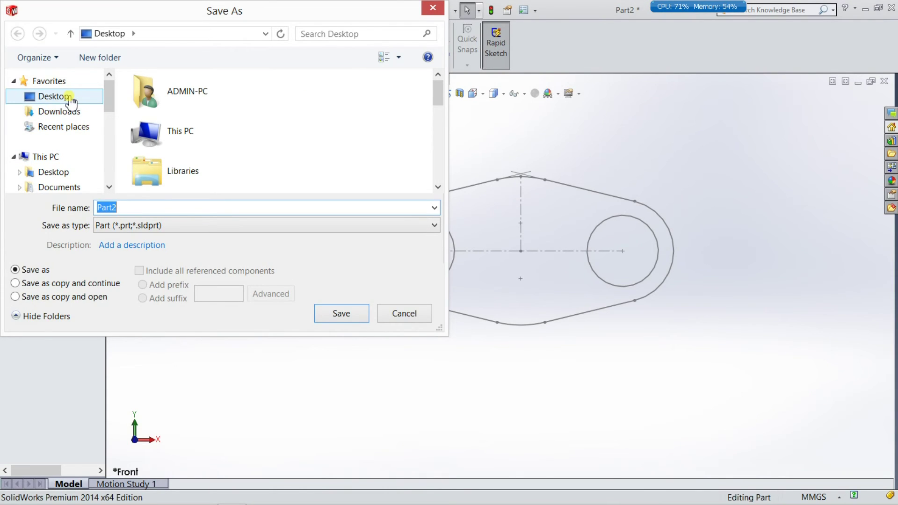
pyautogui.click(71, 98)
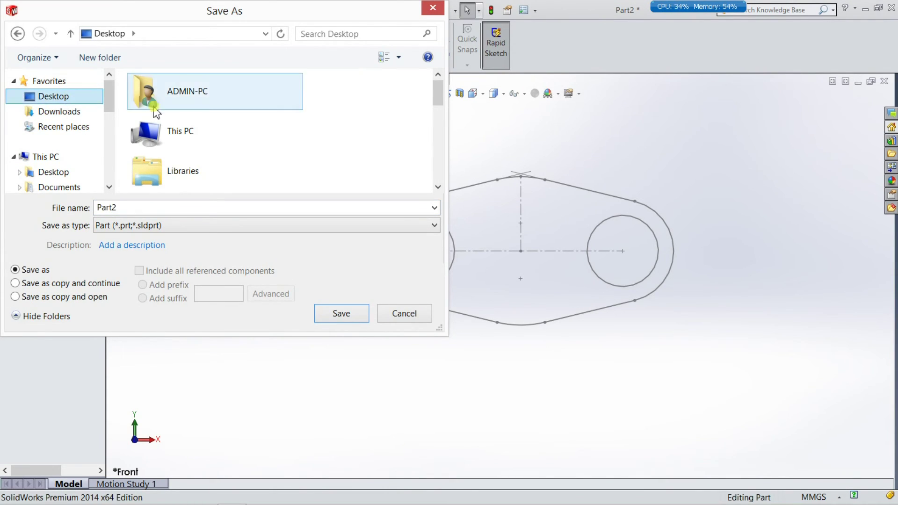
pyautogui.doubleClick(147, 210)
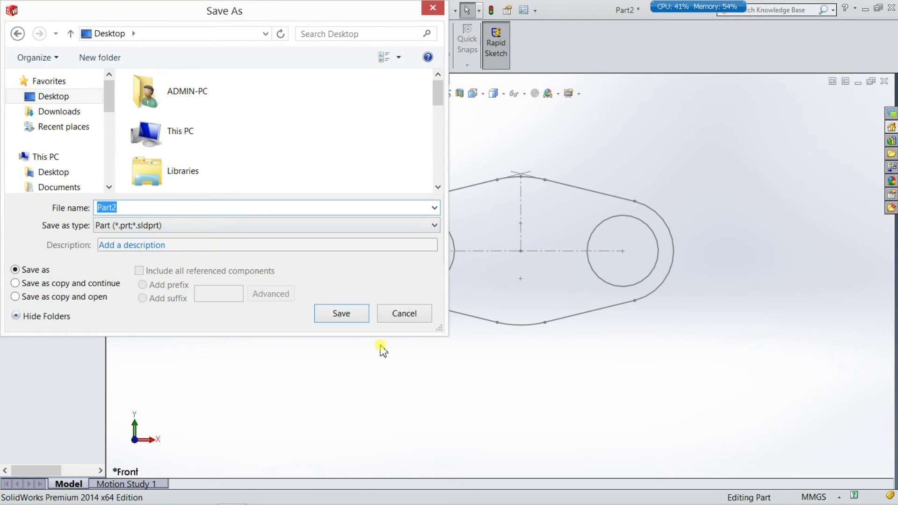
pyautogui.click(348, 315)
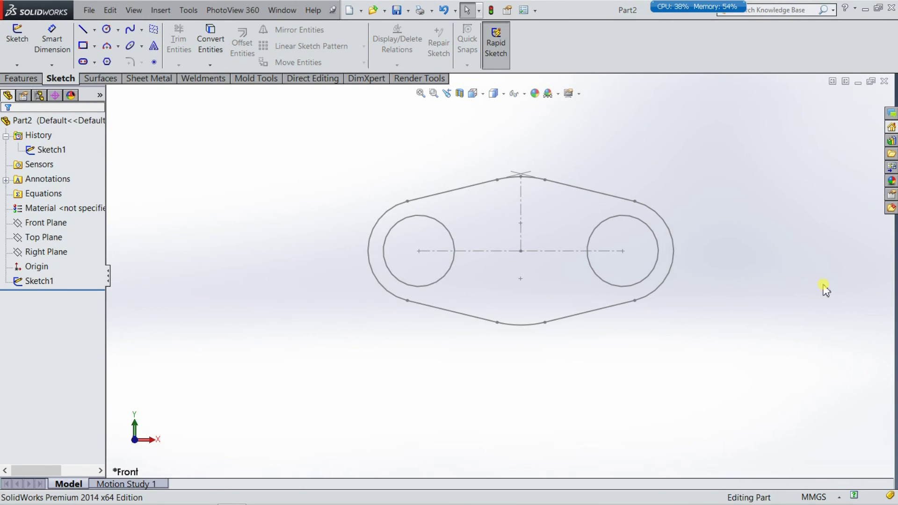
# Step: Switch the CommandManager to the Features tab to show the extrusion commands
pyautogui.click(5, 79)
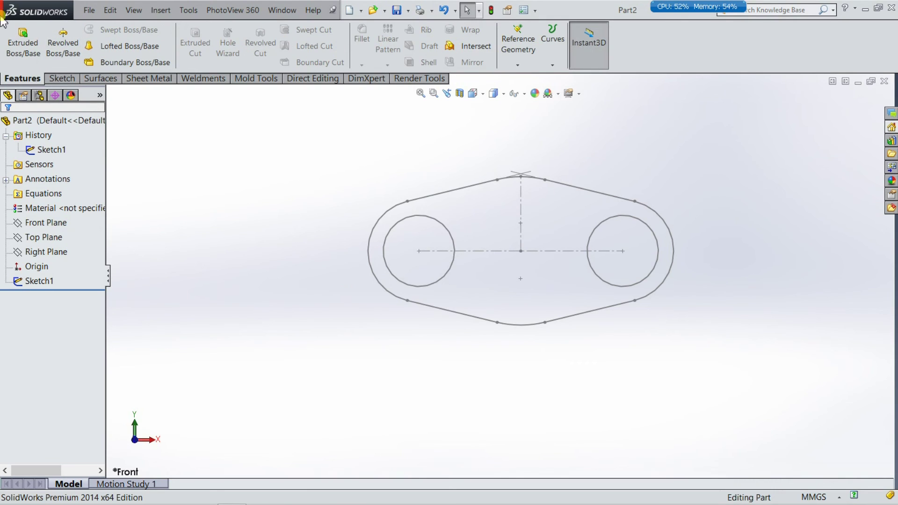